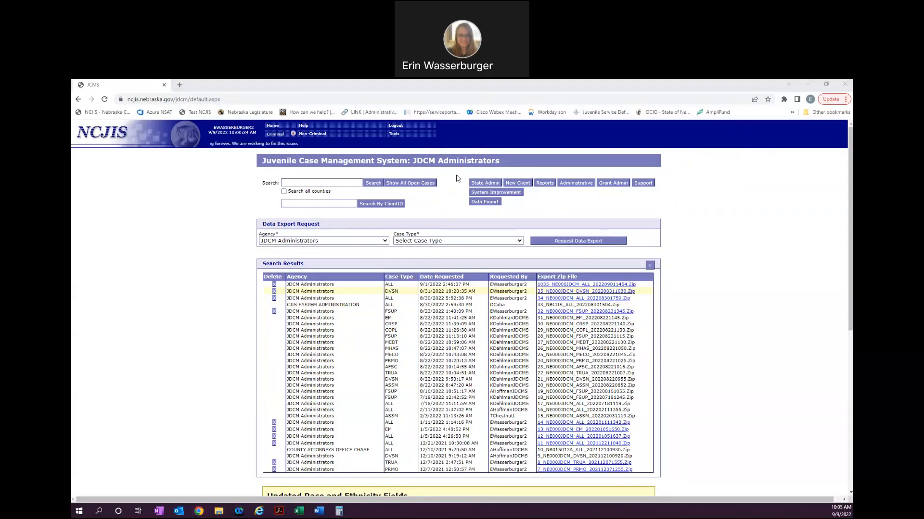
Review the case types offered for a data export request, and show the exported files in the "data export - dvsn" folder.
click(506, 241)
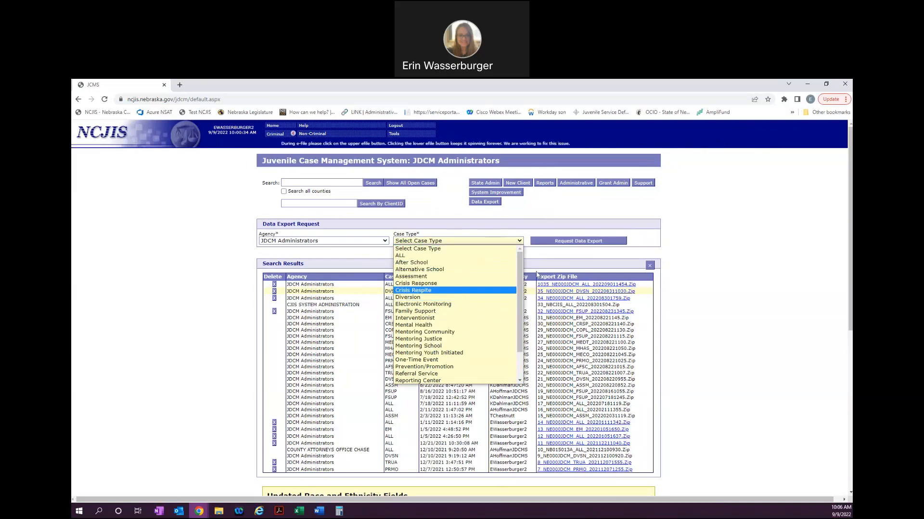
click(564, 254)
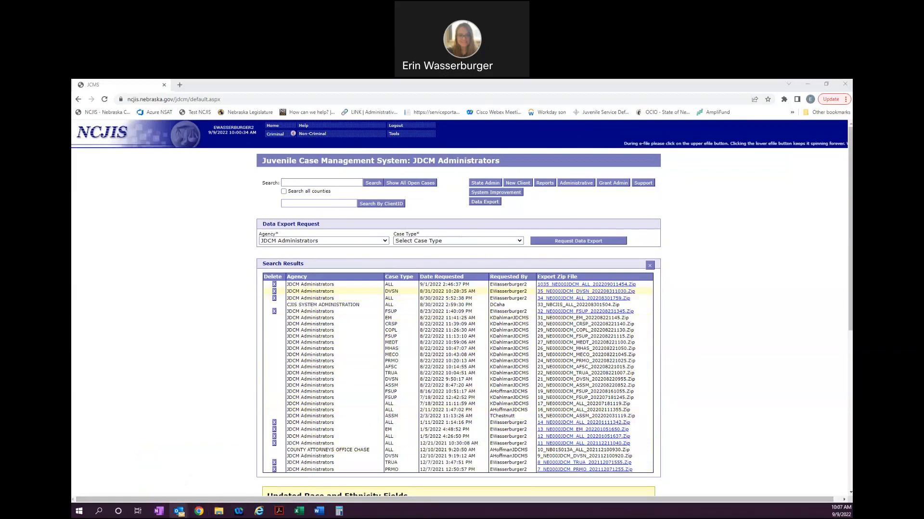
mouse_move(219, 513)
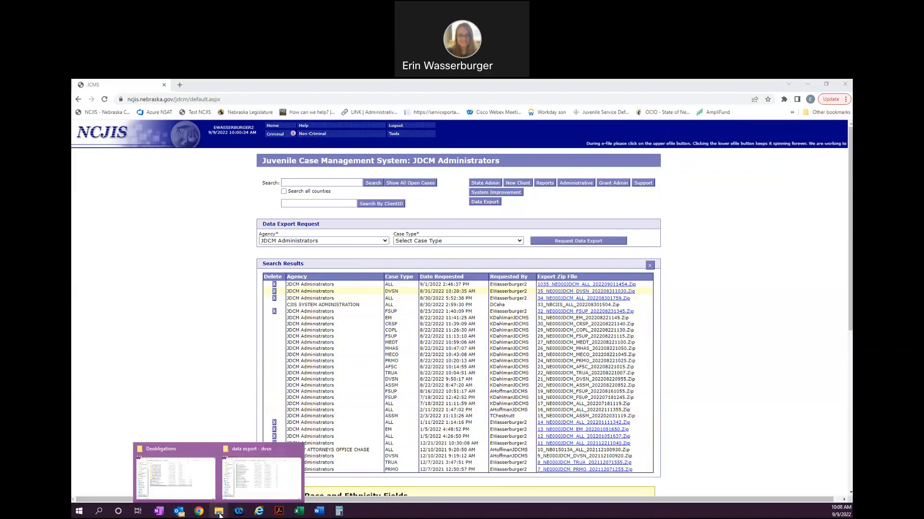
click(236, 495)
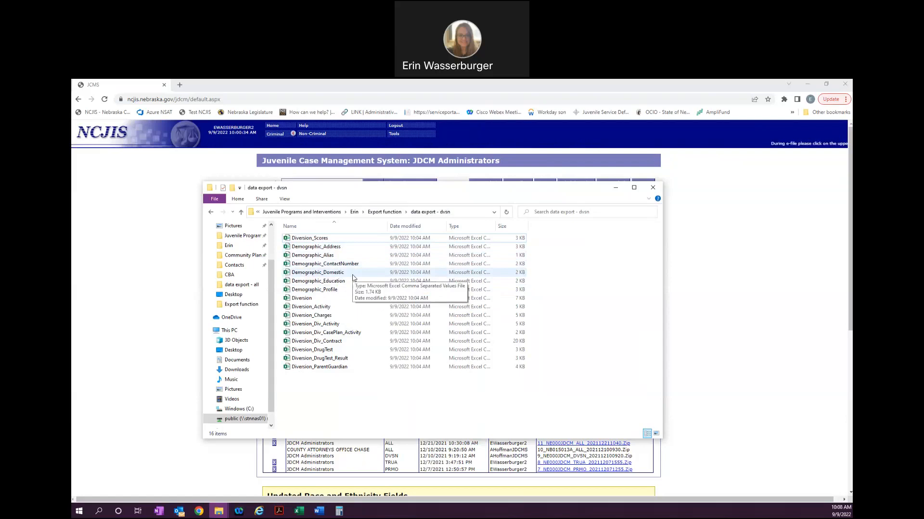
click(475, 86)
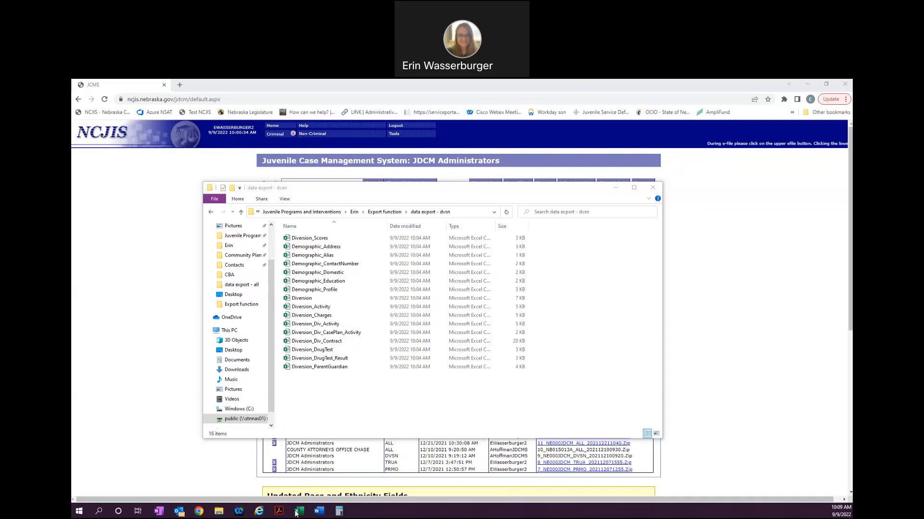
Switch to the Demographic_Profile_DVSN workbook in Excel and fit the Gender_Id column's width to its contents.
mouse_move(296, 513)
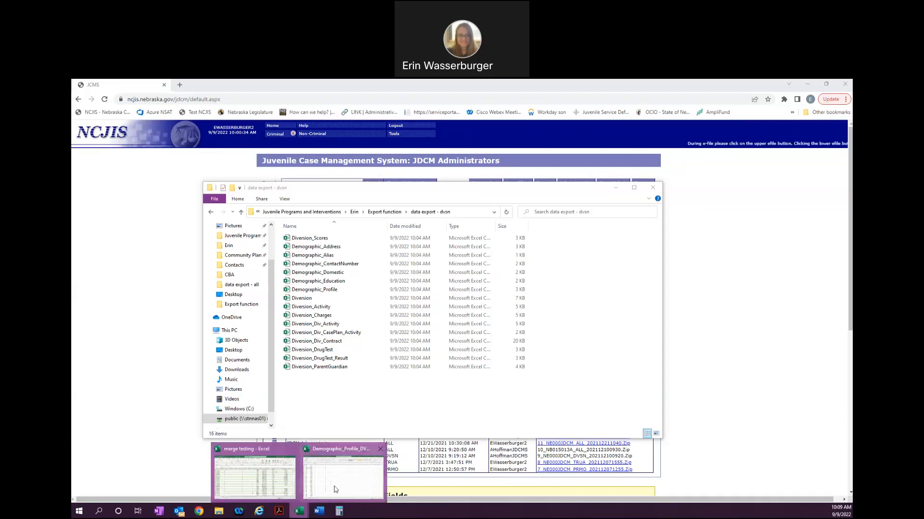
click(335, 489)
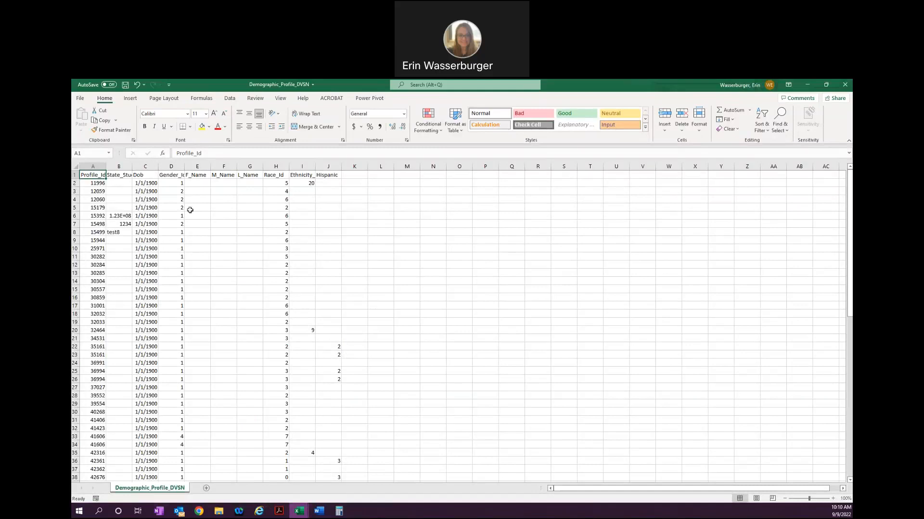
double_click(184, 170)
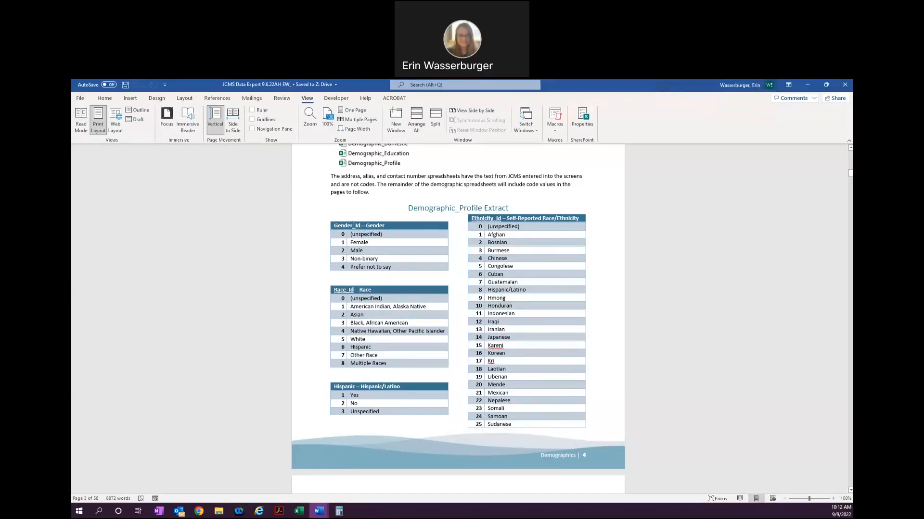
Look up the Gender_Id codes under Demographic_Profile Extract in the JCMS Data Export document in Word.
click(360, 225)
click(398, 281)
double_click(369, 226)
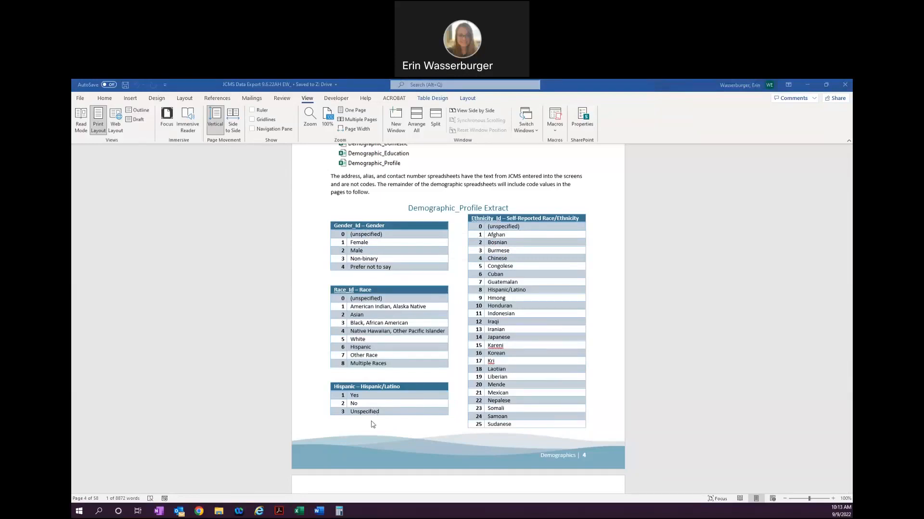
Return to the Demographic_Profile_DVSN workbook in Excel and replace every 1 in the Gender_Id column with Female.
mouse_move(305, 515)
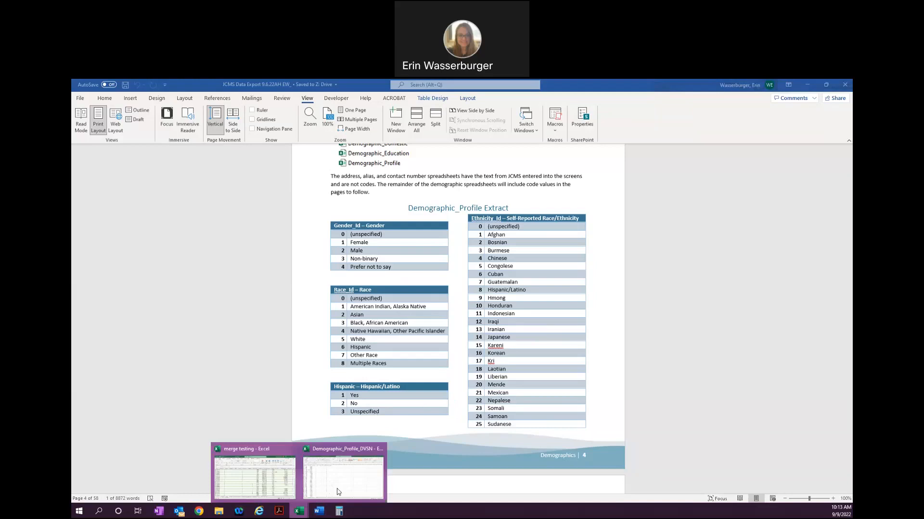
click(338, 491)
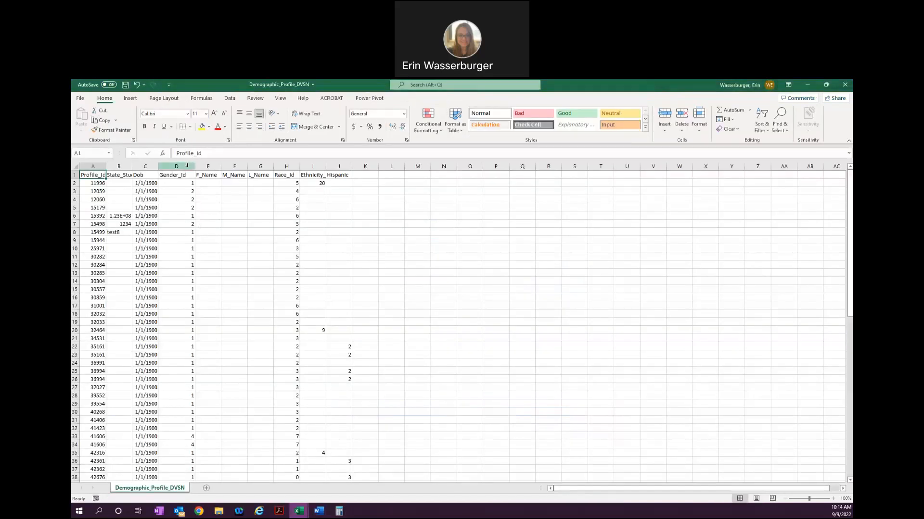
click(187, 166)
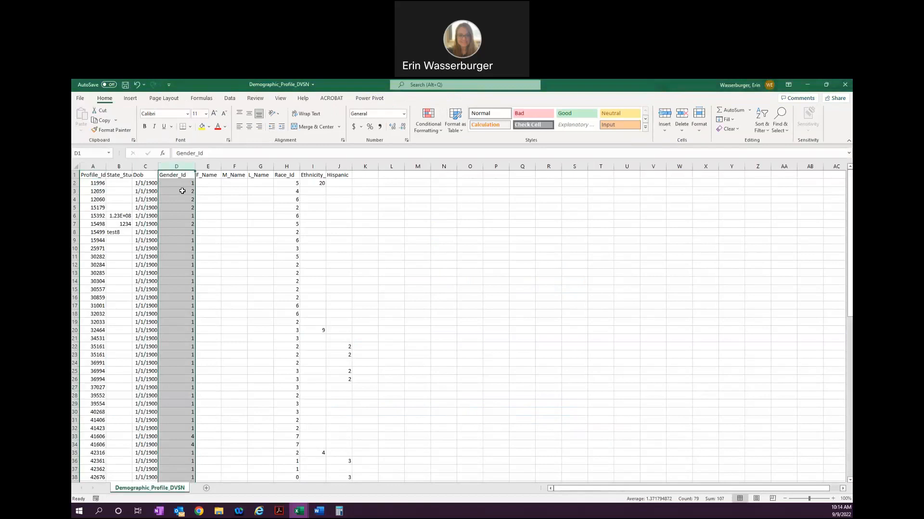
key(ctrl+h)
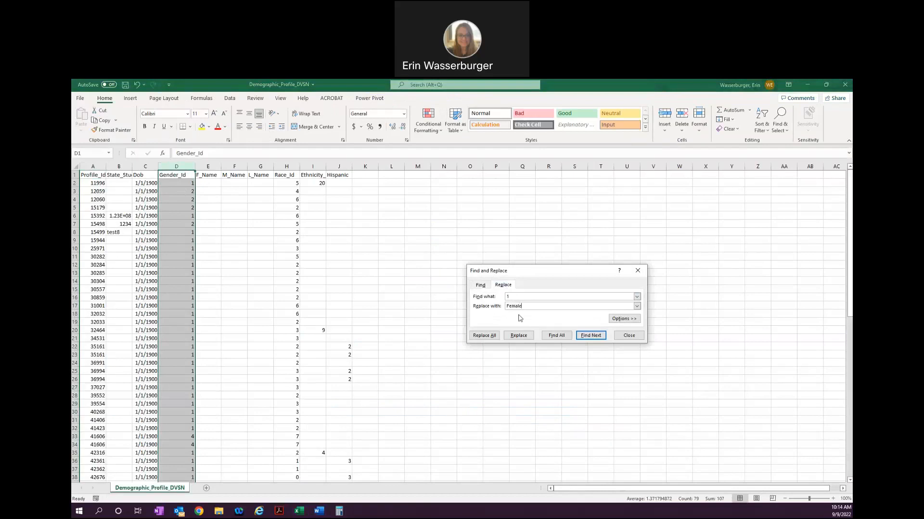
click(587, 337)
click(486, 335)
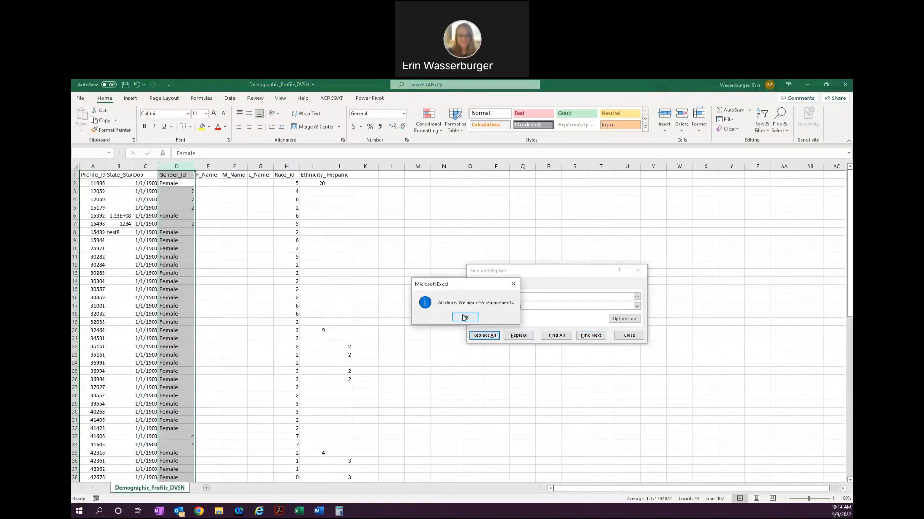
click(464, 317)
Replace every 2 in the Gender_Id column with Male.
click(488, 295)
drag(488, 294, 487, 296)
text(2)
key(Tab)
text(Ma)
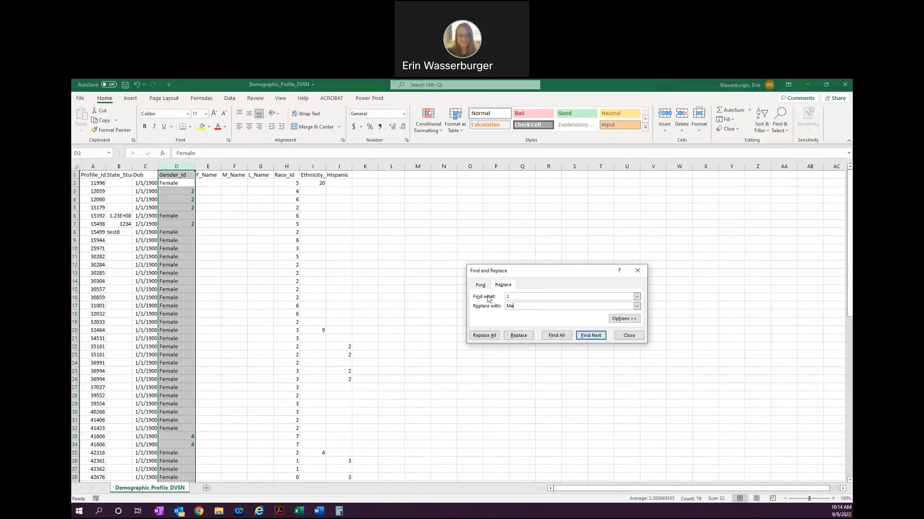
text(le)
click(522, 336)
click(494, 337)
key(Return)
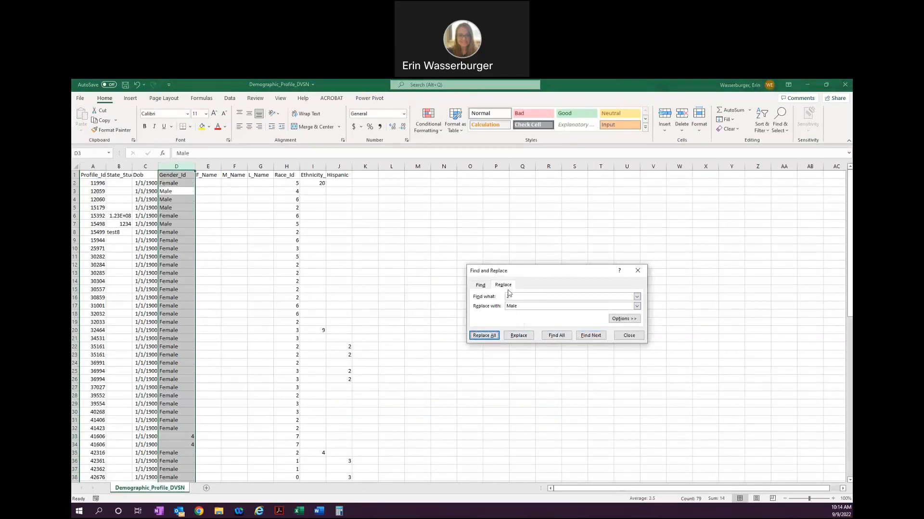
Replace every 3 in the Gender_Id column with Non-binary, and close Find and Replace.
click(514, 298)
key(Tab)
text(Non-binary)
click(591, 335)
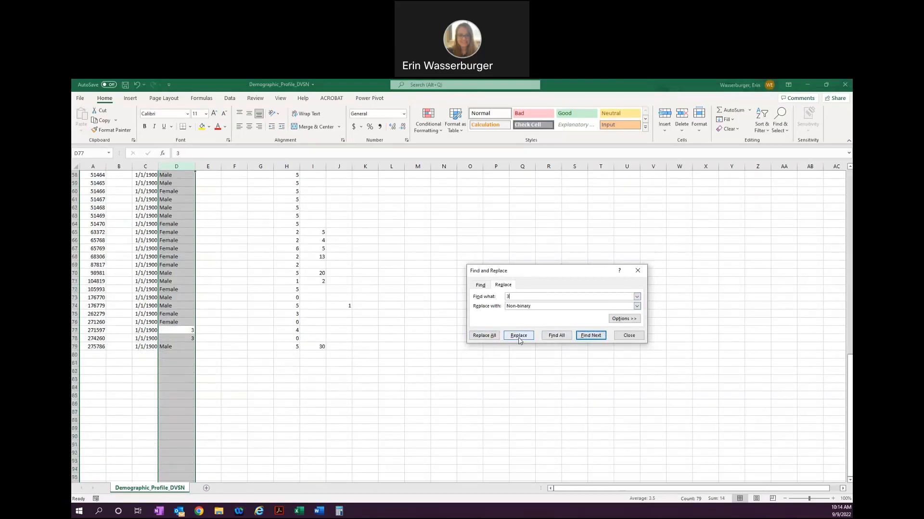
click(515, 336)
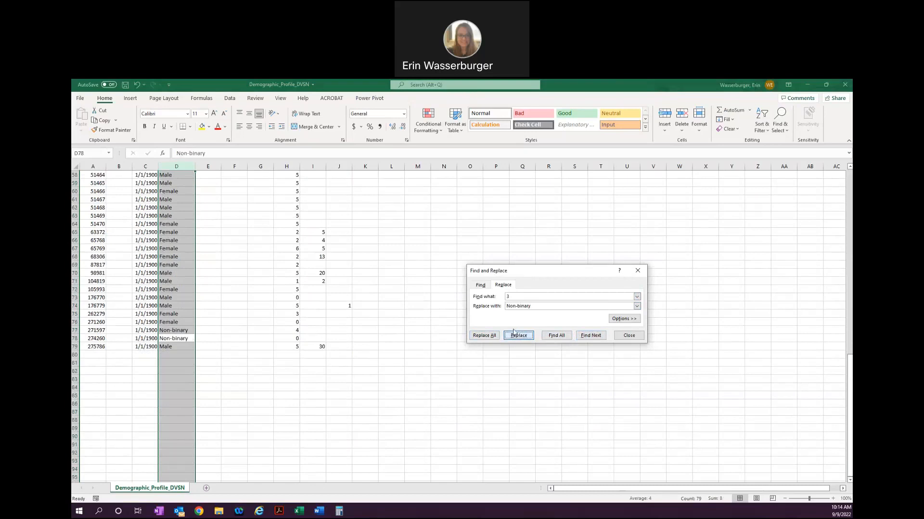
click(493, 338)
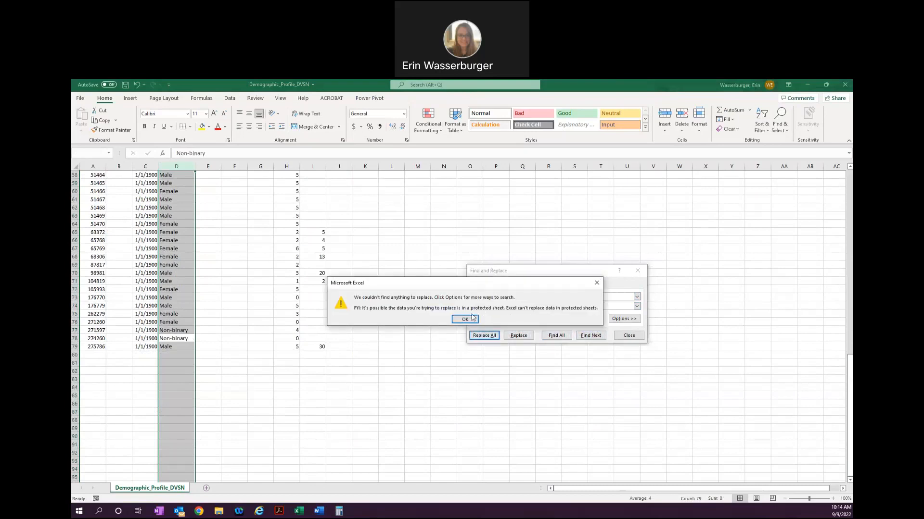
click(473, 319)
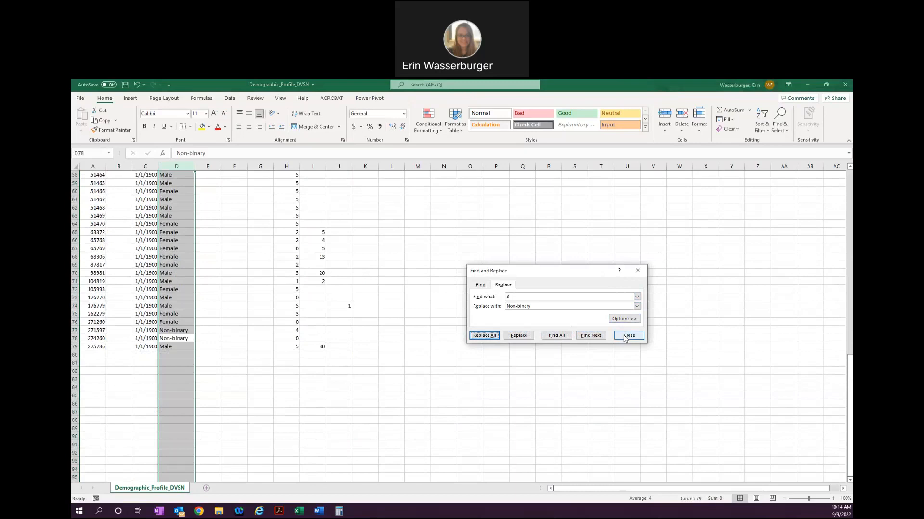
click(625, 337)
Replace every 4 in the Gender_Id column with "Prefer not to say", and close Find and Replace.
scroll(467, 173, up, 17)
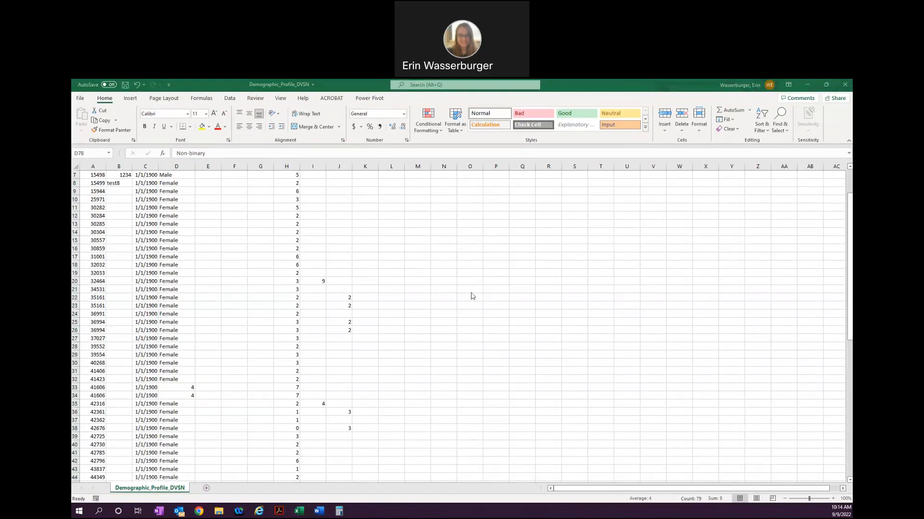
key(ctrl+f)
click(503, 294)
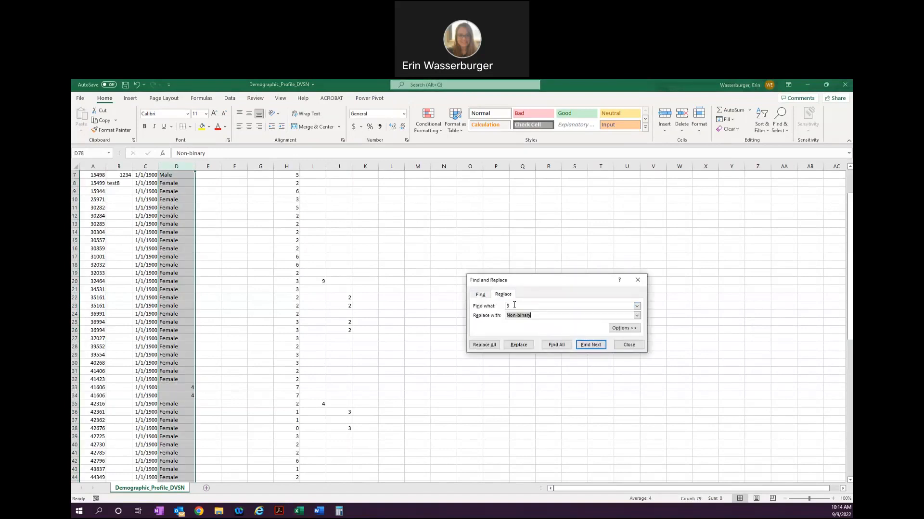
text(4)
key(Tab)
text(Prefer not to say)
click(591, 344)
click(495, 346)
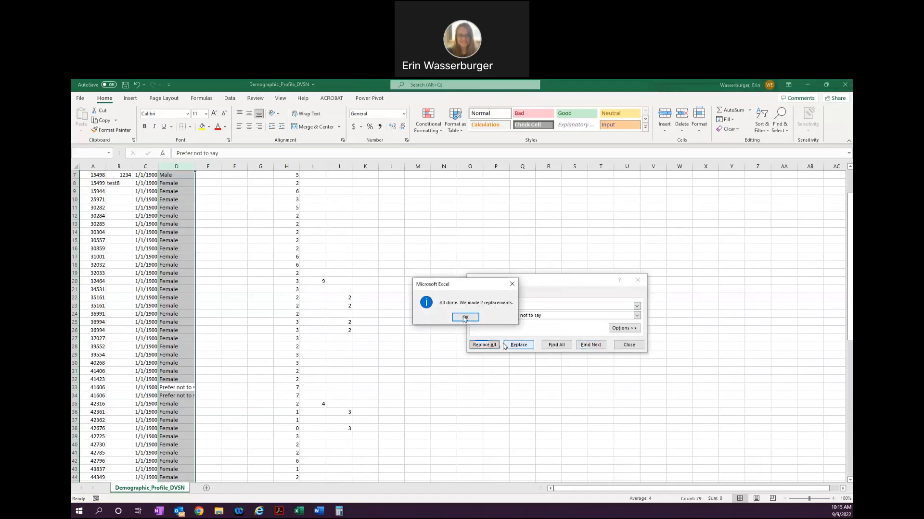
key(Return)
click(358, 339)
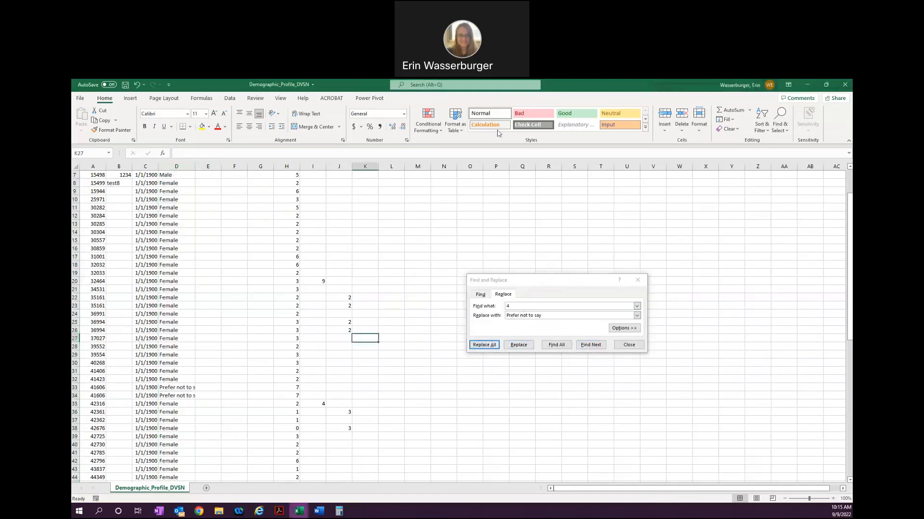
click(622, 350)
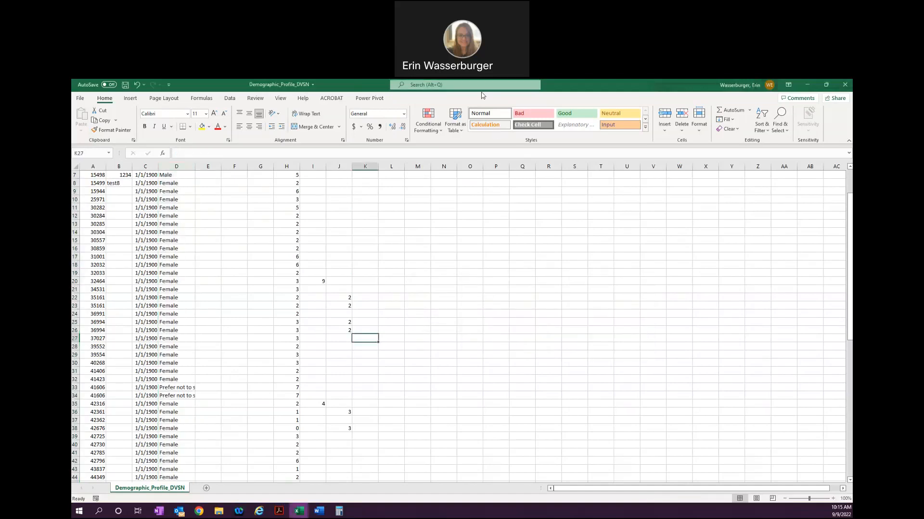
click(482, 94)
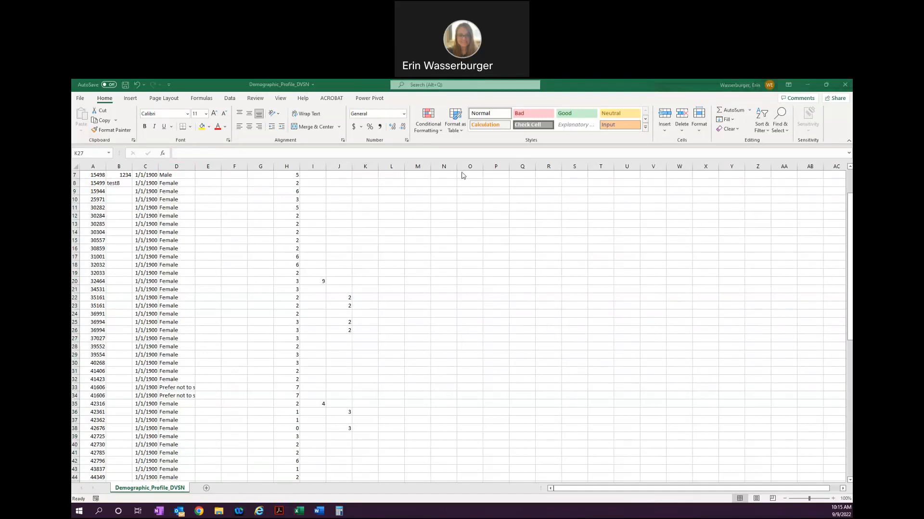
Sort the demographic profile rows by the Gender_Id column from A to Z.
scroll(191, 306, up, 2)
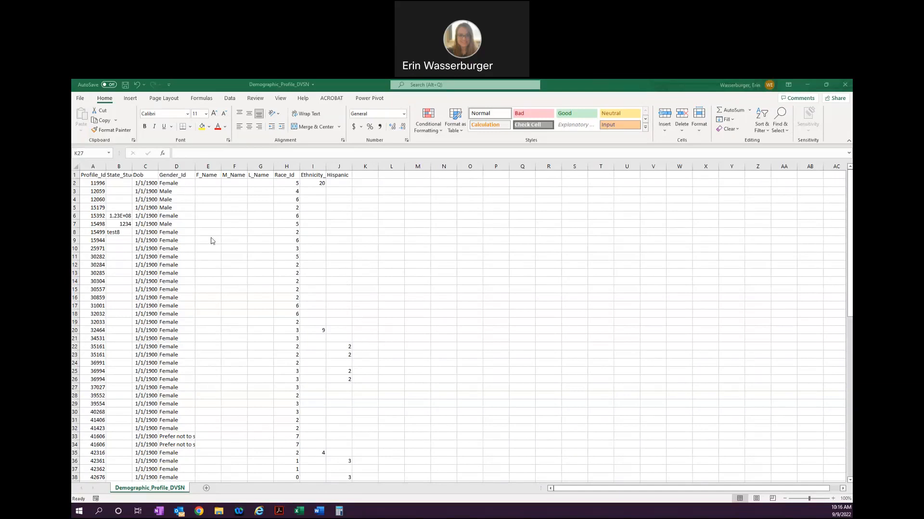
click(183, 184)
click(183, 185)
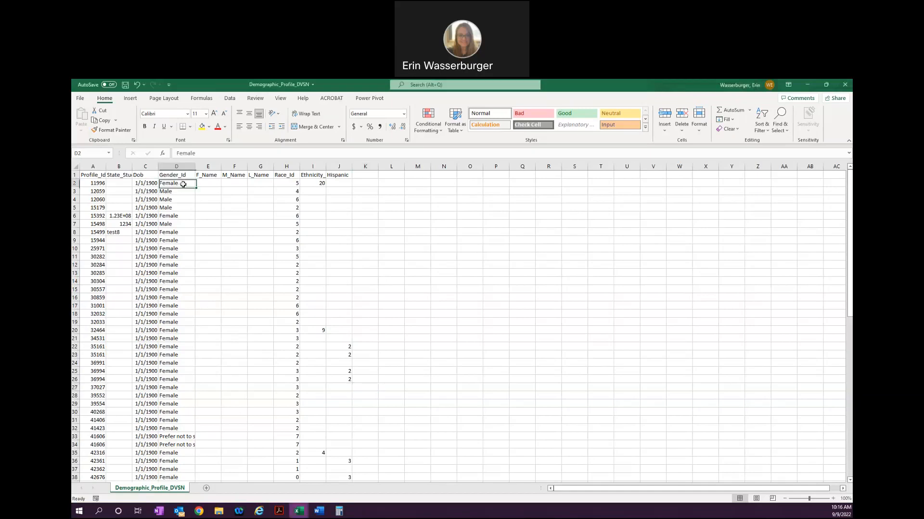
right_click(182, 184)
mouse_move(216, 324)
click(307, 324)
Select all Female entries in the Gender_Id column to count them, and look through the other gender groups below.
scroll(178, 247, down, 10)
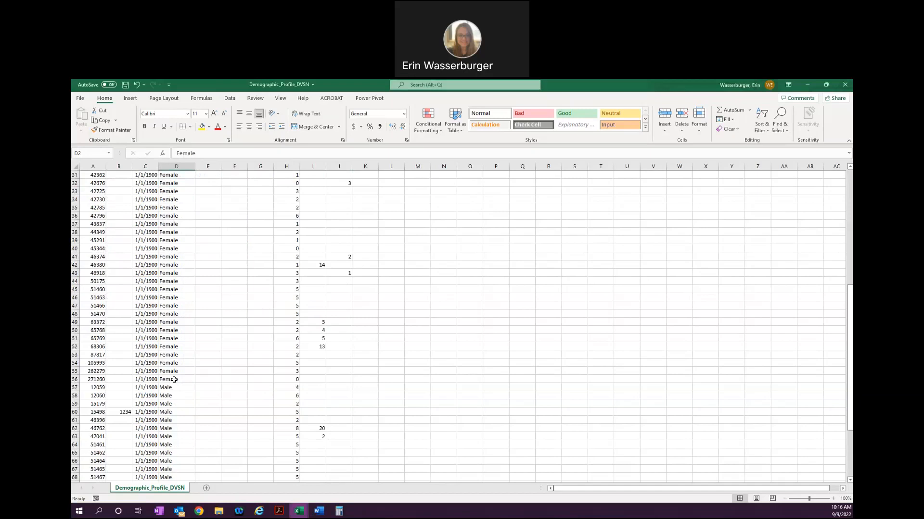
shift+click(174, 380)
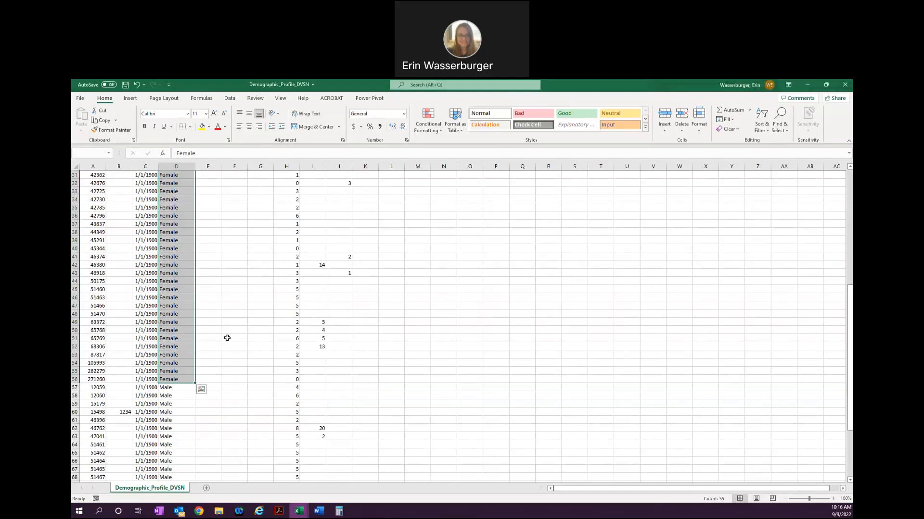
scroll(227, 340, down, 2)
scroll(227, 341, down, 7)
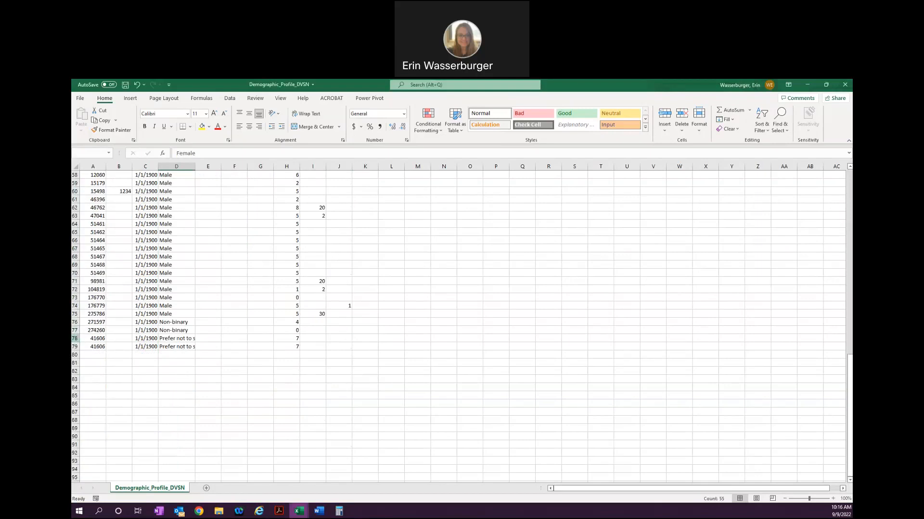
scroll(163, 360, up, 6)
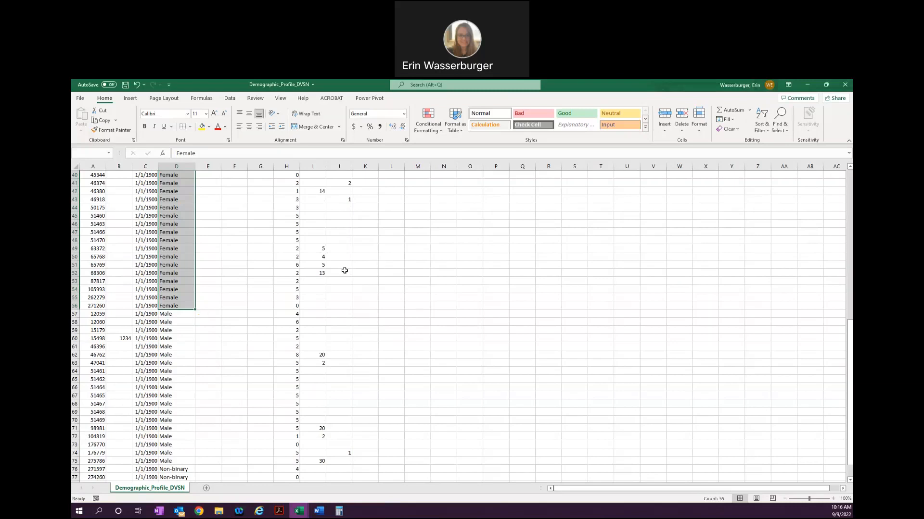
scroll(345, 271, up, 13)
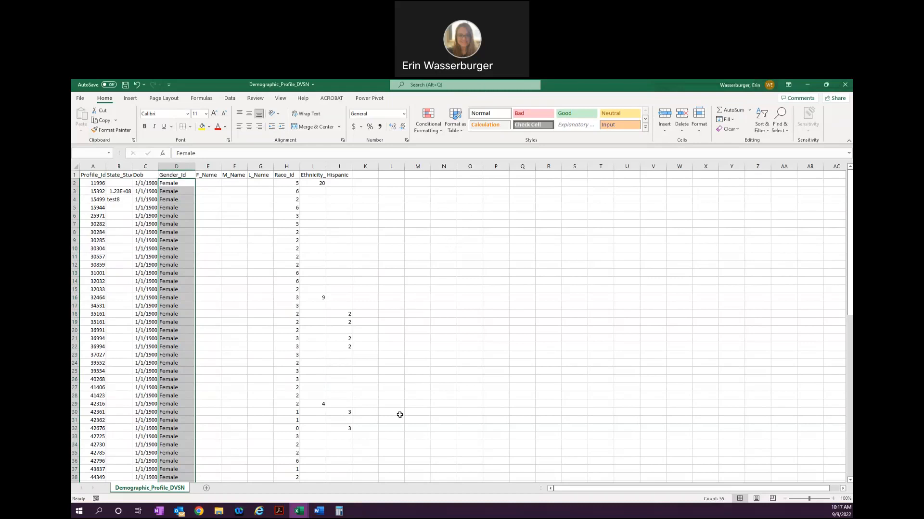
Open the Diversion spreadsheet from the "data export - dvsn" folder.
click(479, 92)
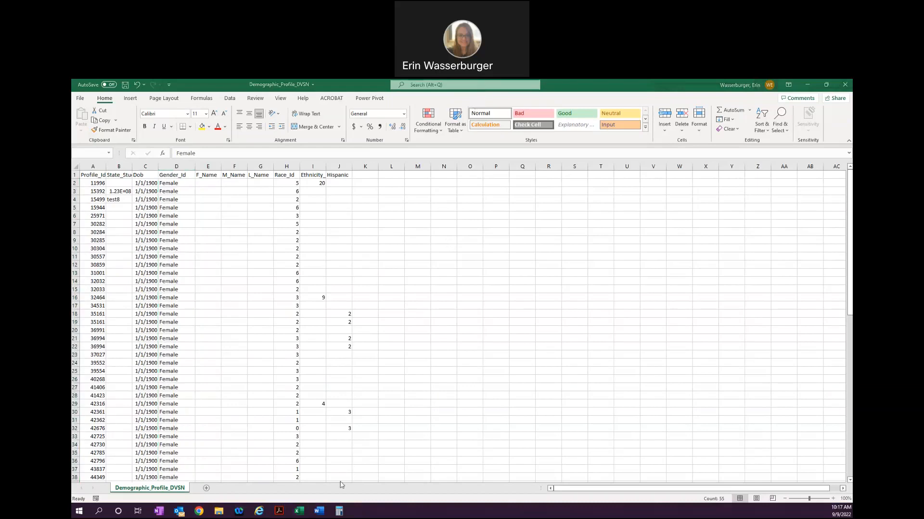
mouse_move(306, 512)
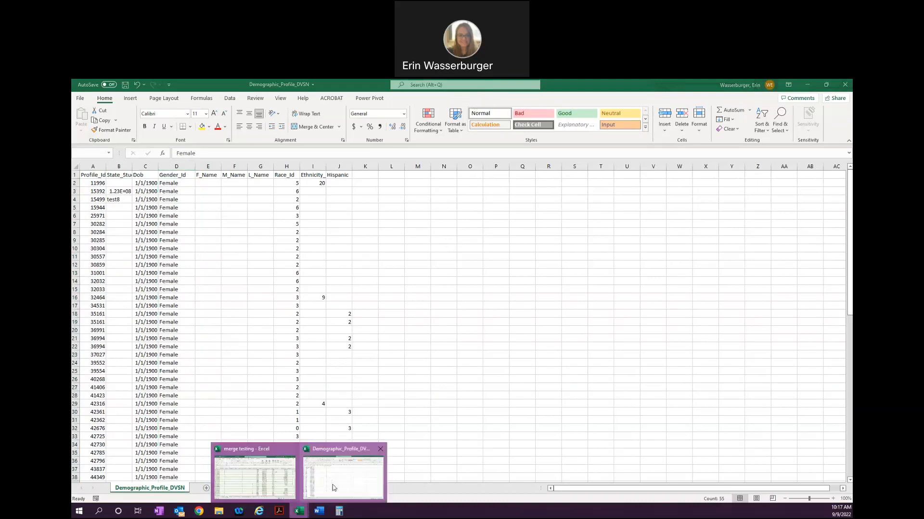
mouse_move(219, 511)
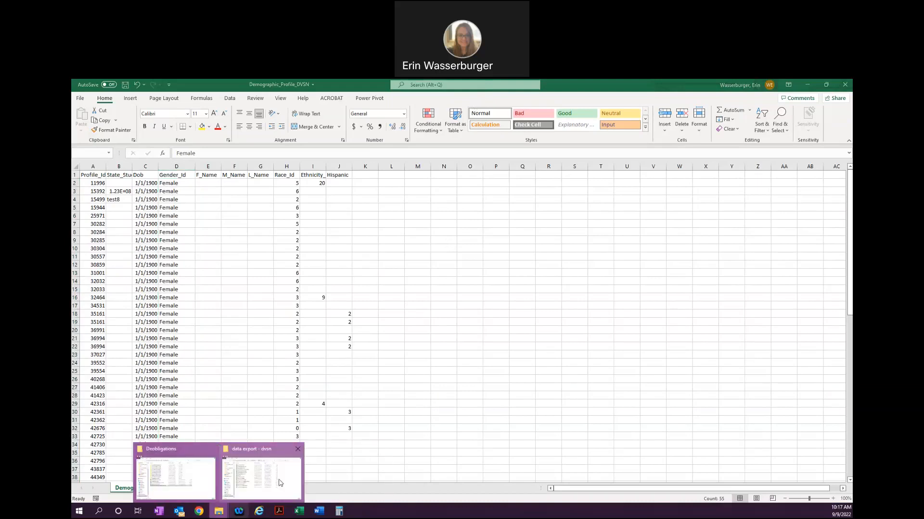
click(280, 483)
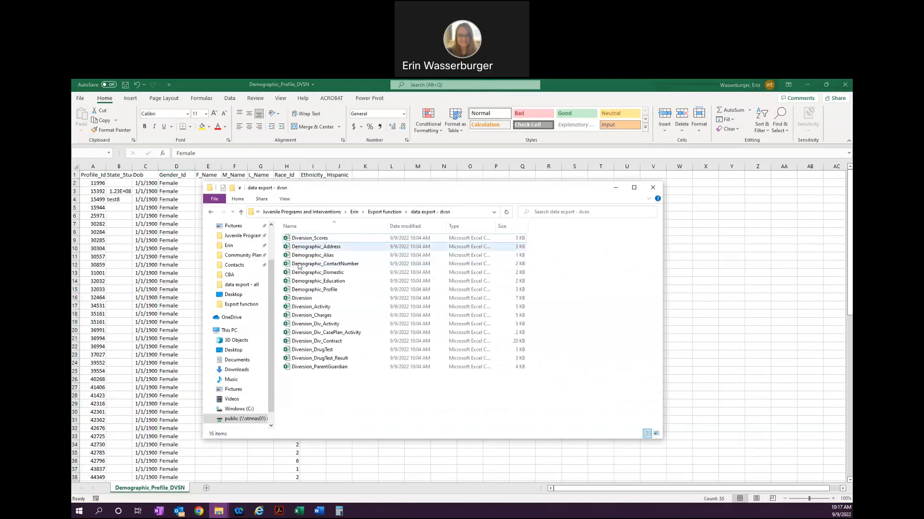
double_click(303, 299)
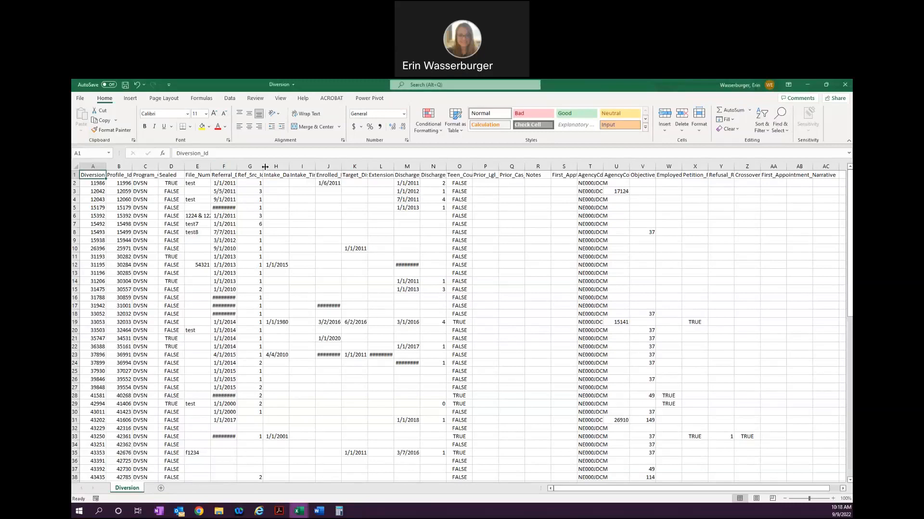
Widen the Ref_Src_Id, Enrolled_Date, Intake_Date and Referral_Date columns so their headers and dates can be read in full.
drag(261, 167, 310, 167)
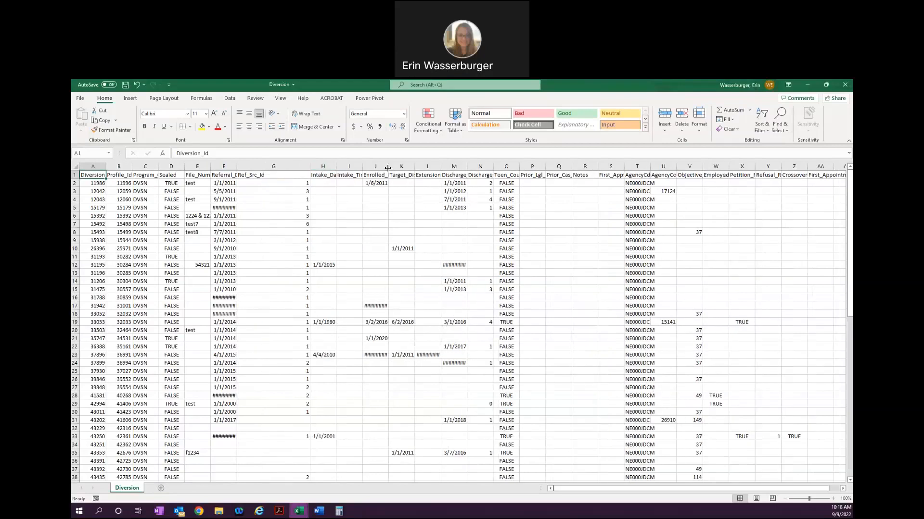
drag(388, 168, 401, 168)
drag(337, 169, 350, 174)
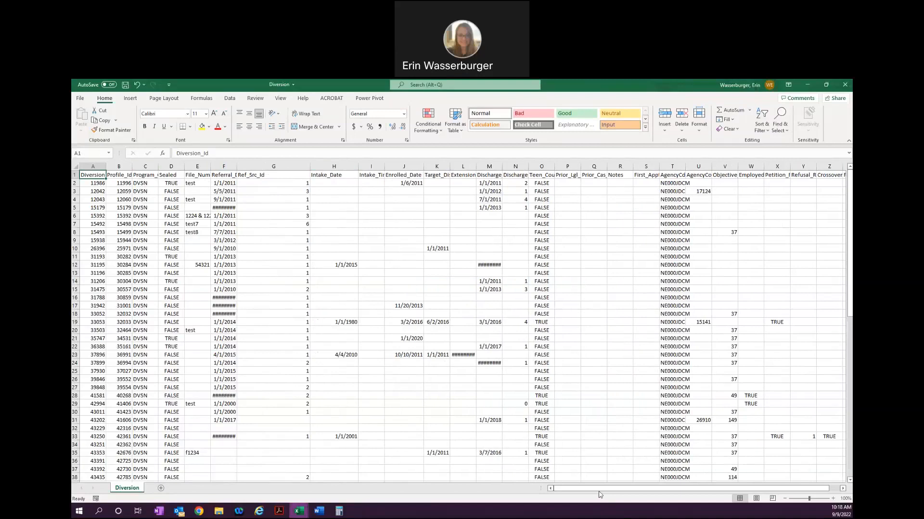
scroll(651, 430, right, 1)
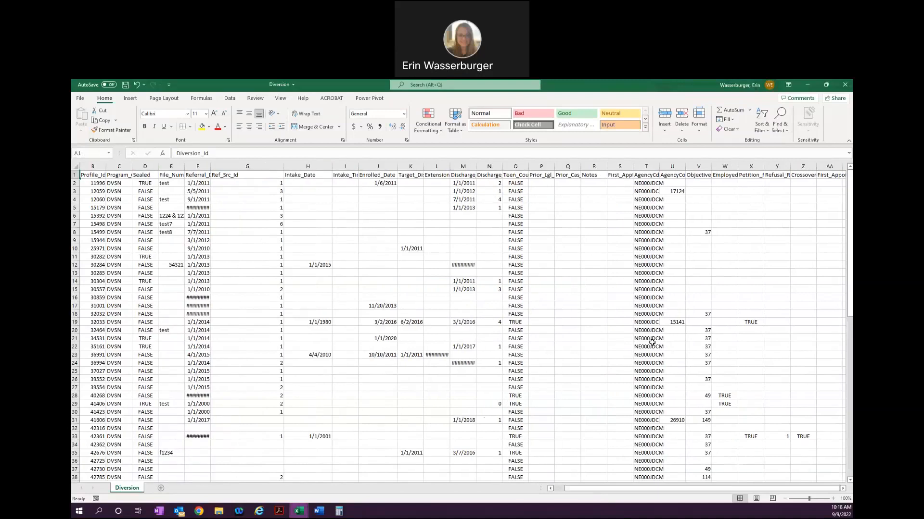
drag(707, 489, 655, 489)
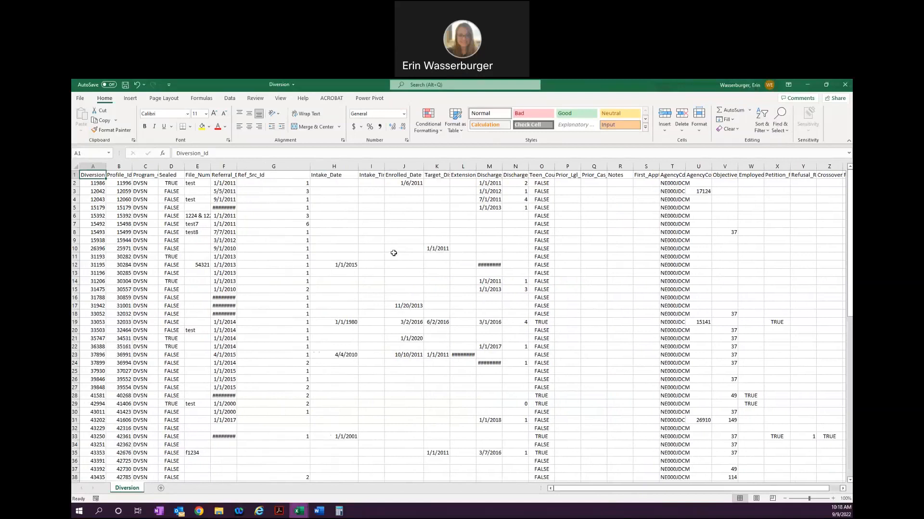
drag(236, 166, 282, 166)
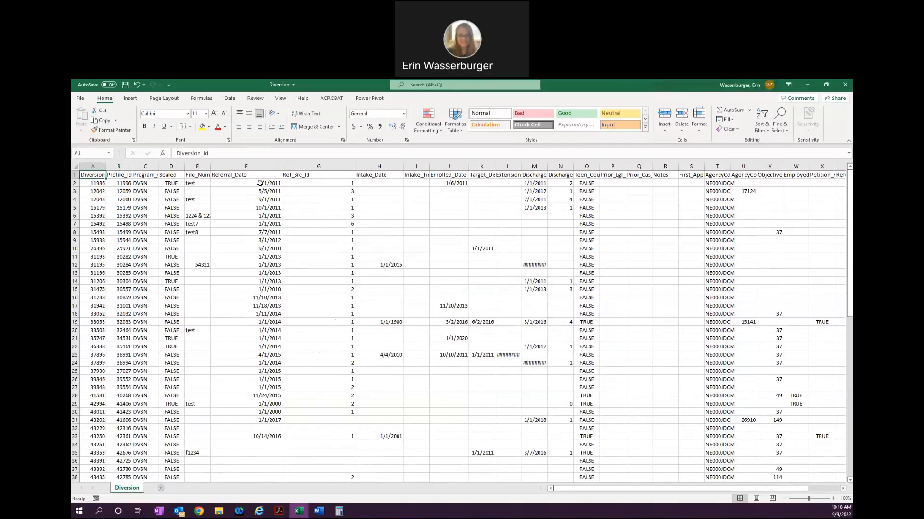
Sort the diversion rows by Referral_Date from oldest to newest, and look through the sorted dates.
click(259, 183)
right_click(260, 183)
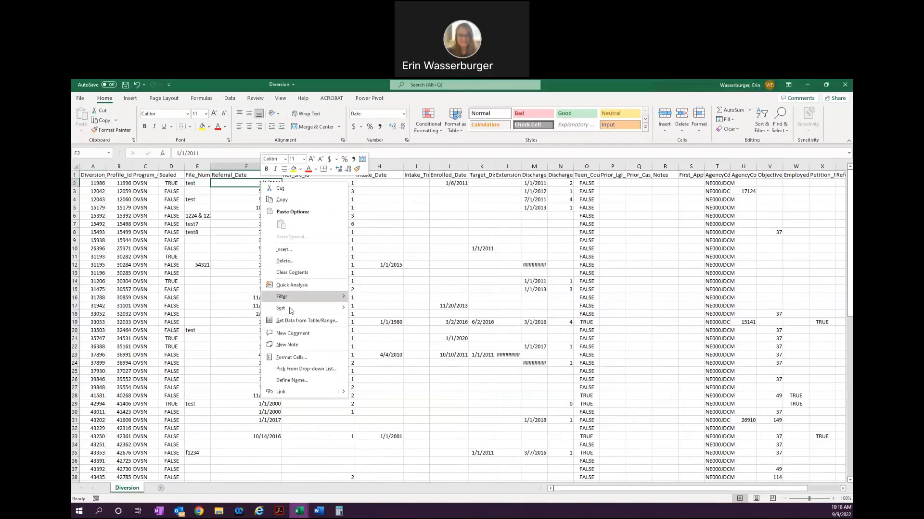
mouse_move(317, 308)
click(369, 313)
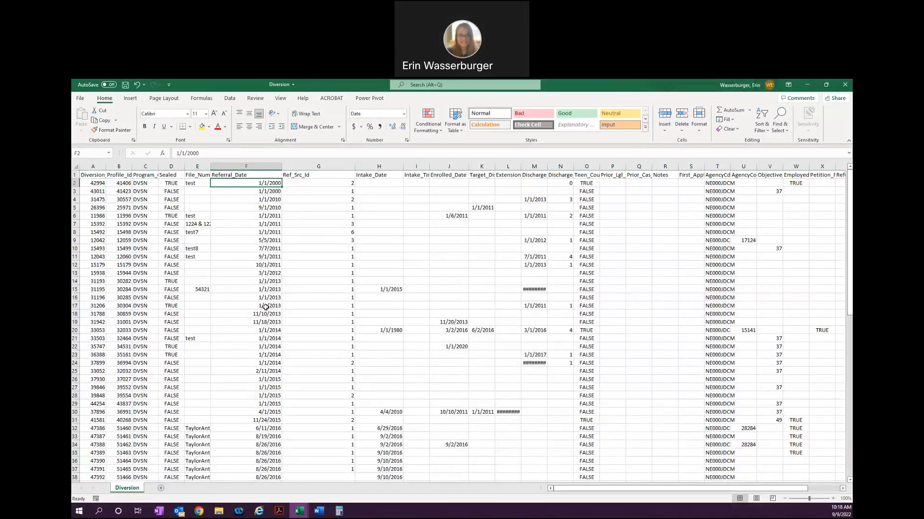
right_click(277, 187)
mouse_move(349, 314)
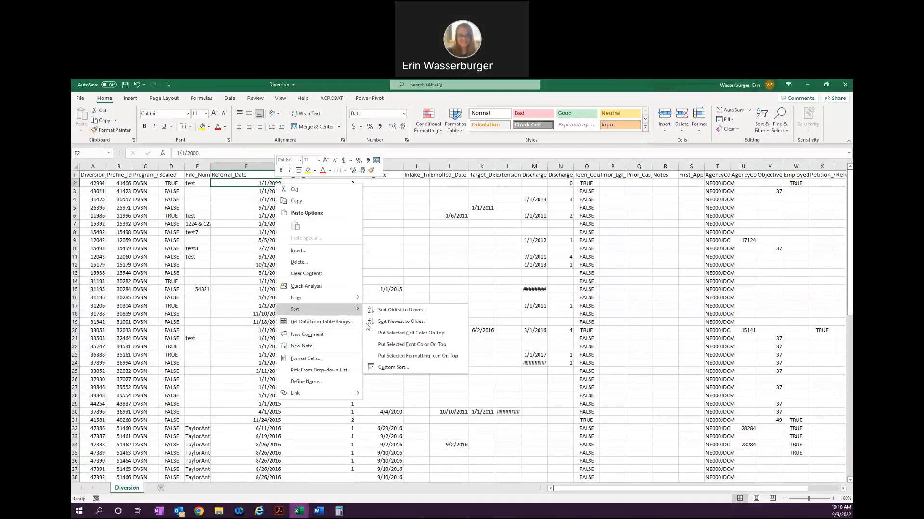
key(Escape)
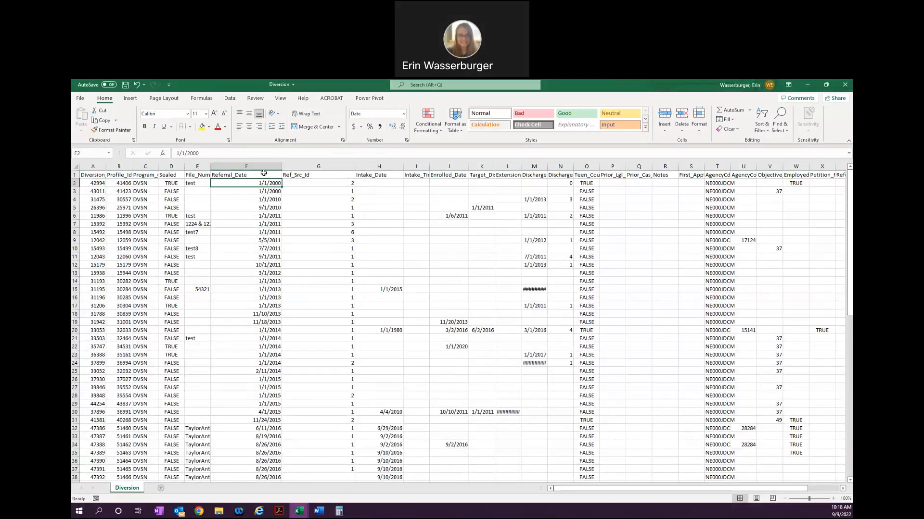
scroll(259, 321, down, 2)
scroll(259, 321, down, 5)
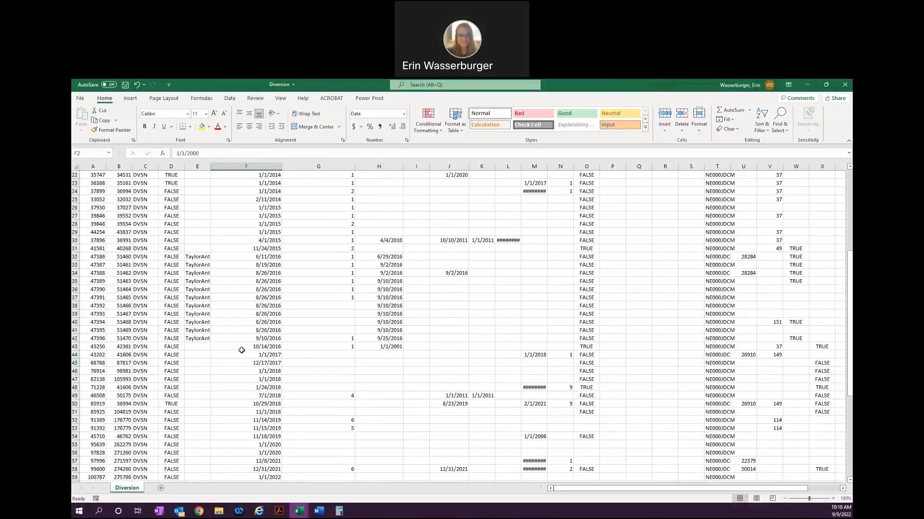
scroll(261, 334, up, 7)
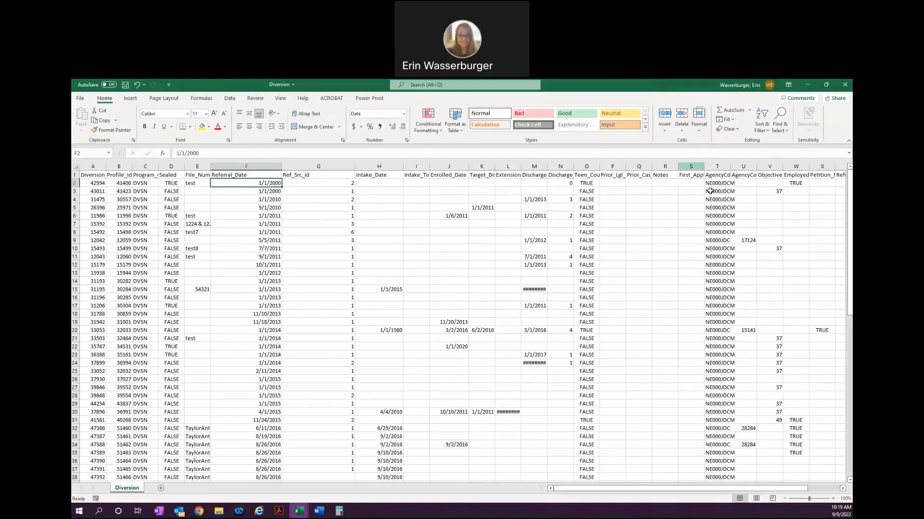
Add a filter to the Referral_Date column and examine the months under 2022 and 2021, keeping all dates selected.
click(259, 166)
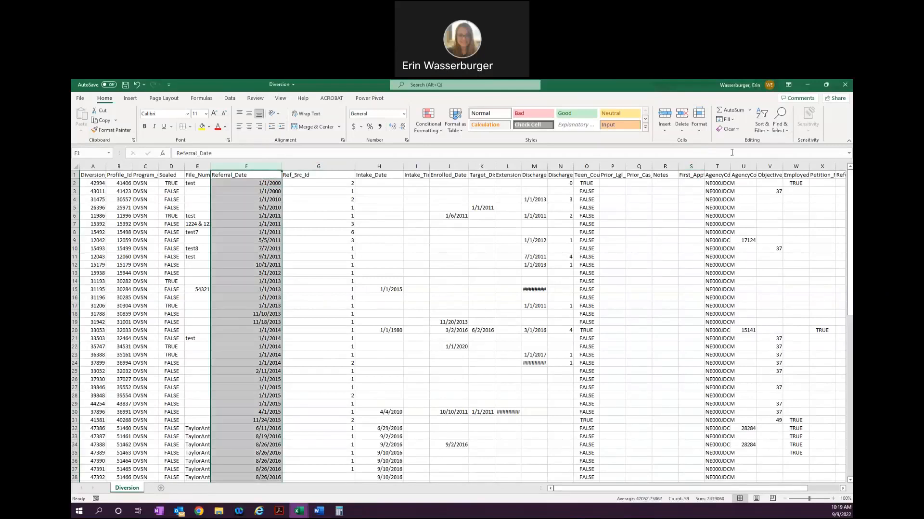
click(764, 126)
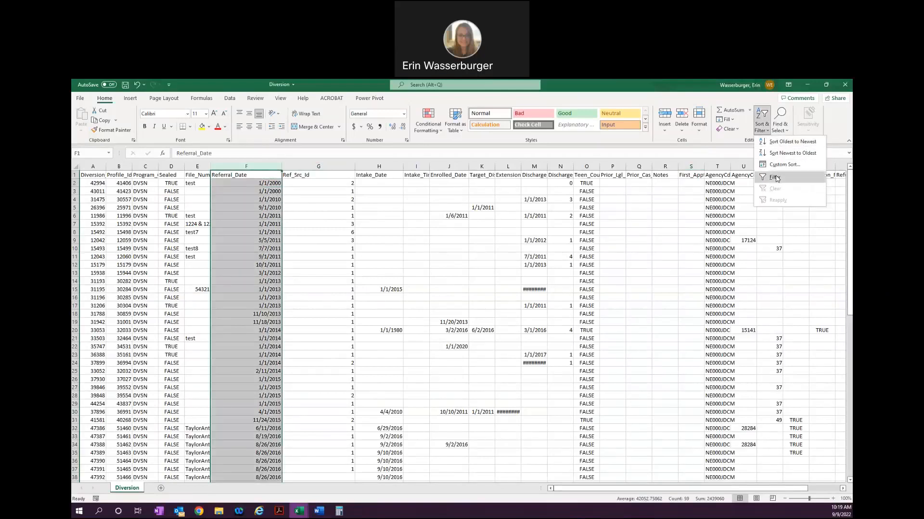
click(774, 177)
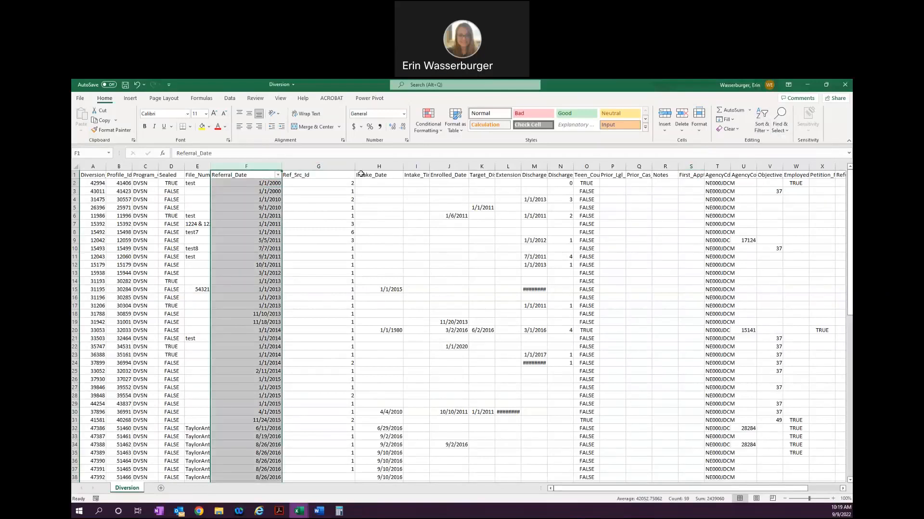
click(279, 176)
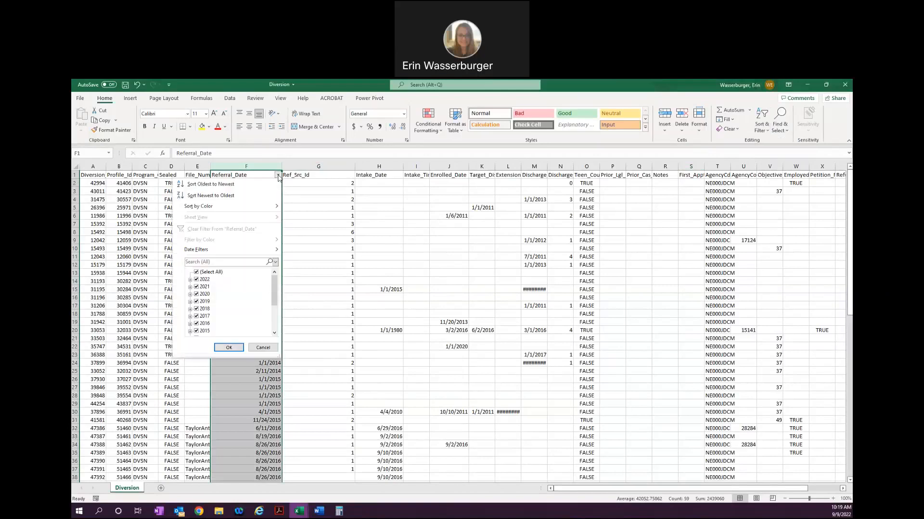
click(190, 280)
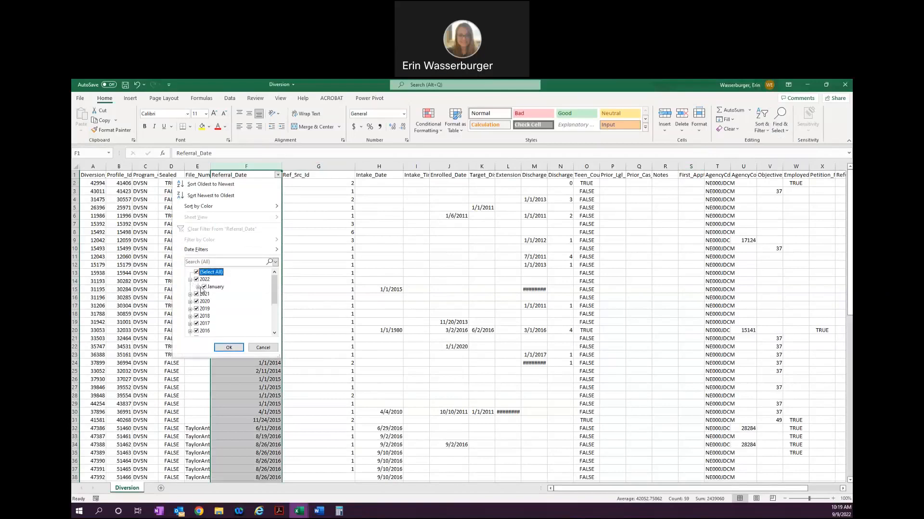
click(190, 280)
click(190, 287)
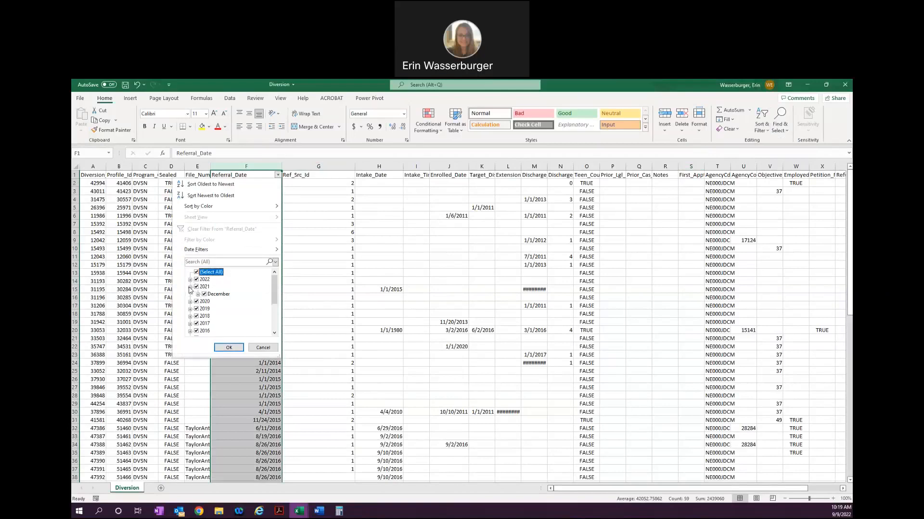
click(229, 347)
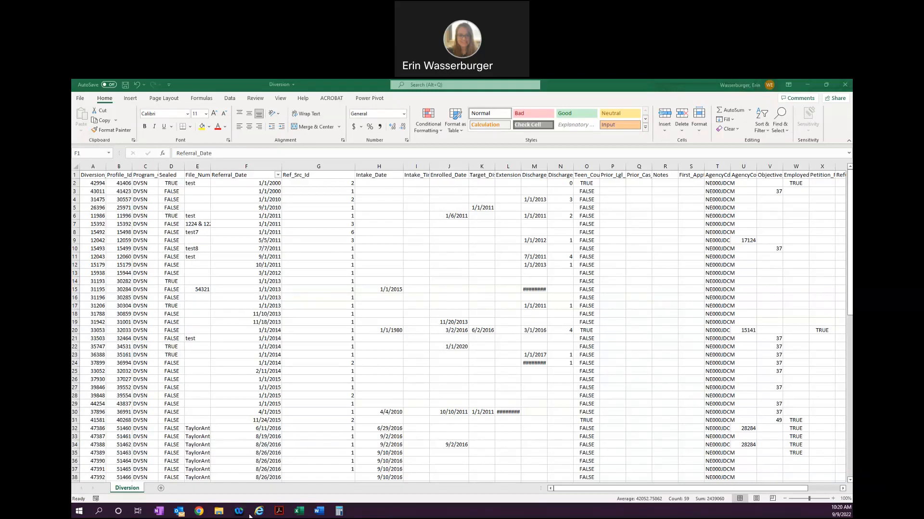
Return to the data export folder and open the full Demographic_Profile spreadsheet.
mouse_move(222, 514)
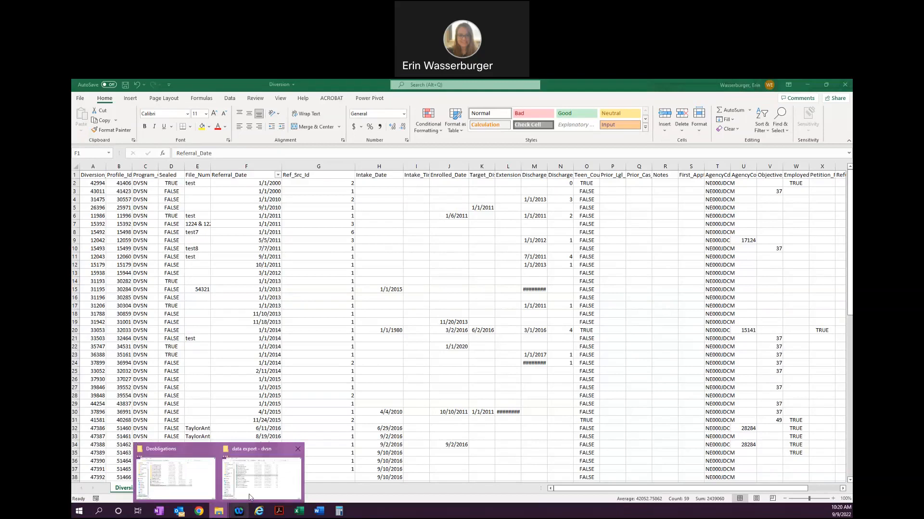
click(249, 481)
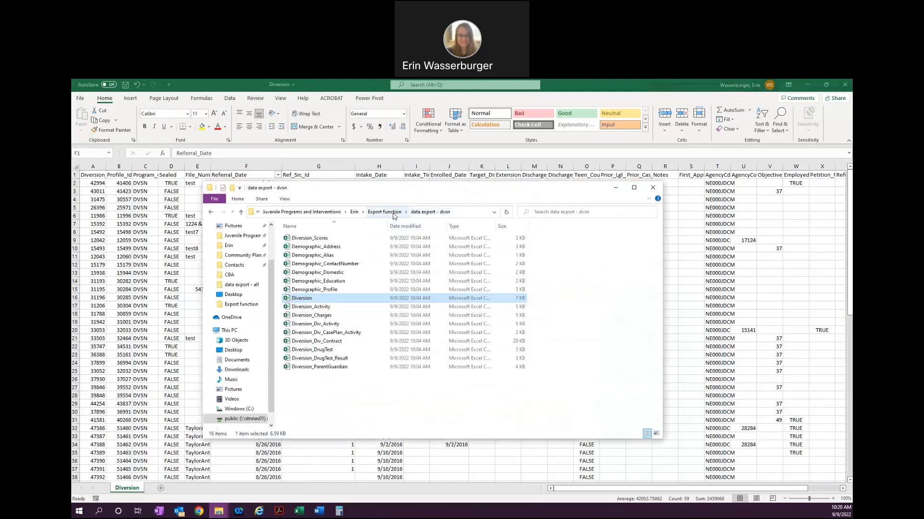
click(479, 99)
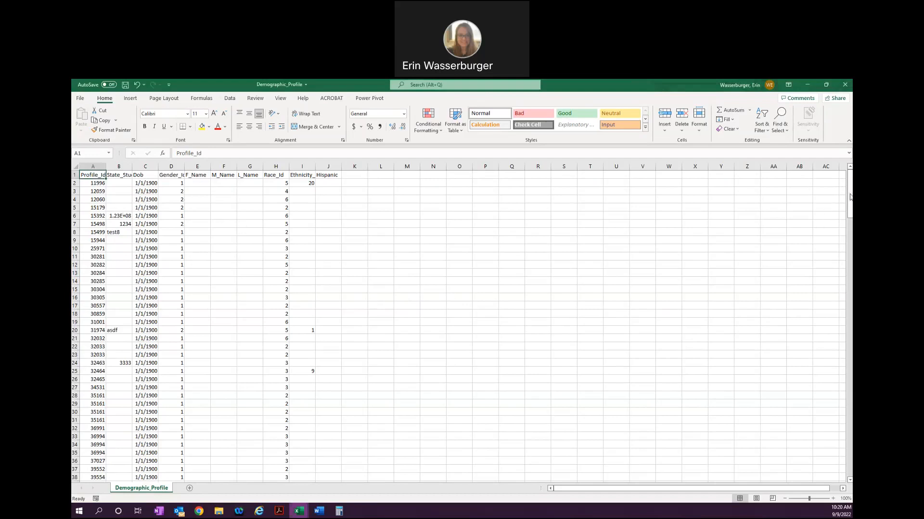
Look through the Demographic_Profile rows from the last record back up to the header for repeated Profile_Id values.
drag(850, 197, 849, 476)
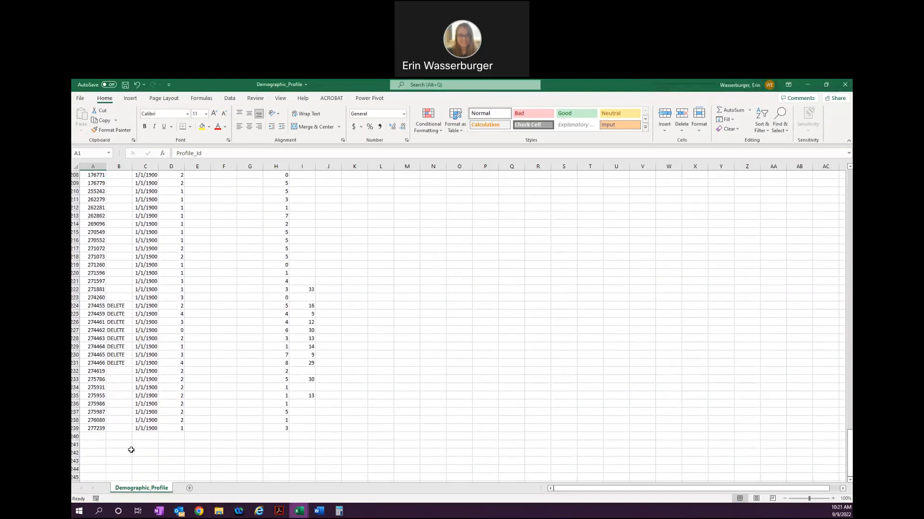
scroll(130, 450, up, 2)
scroll(130, 450, up, 13)
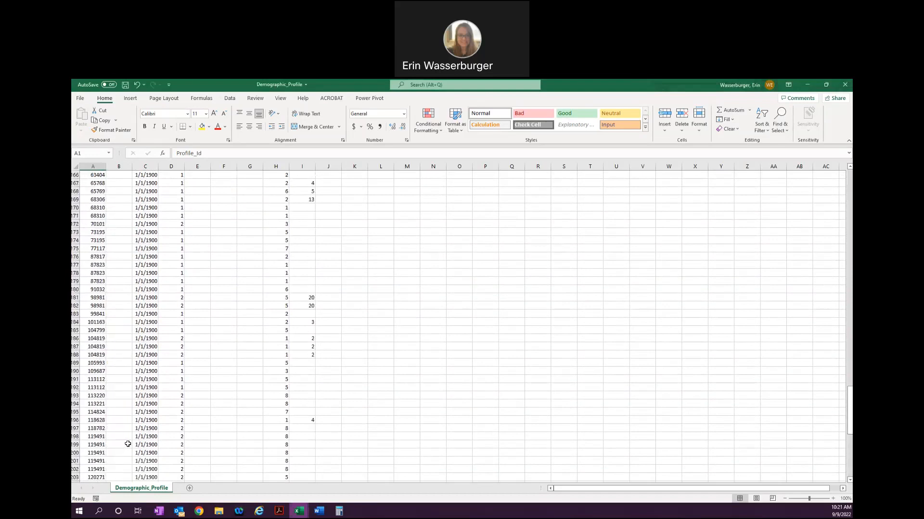
scroll(132, 439, up, 13)
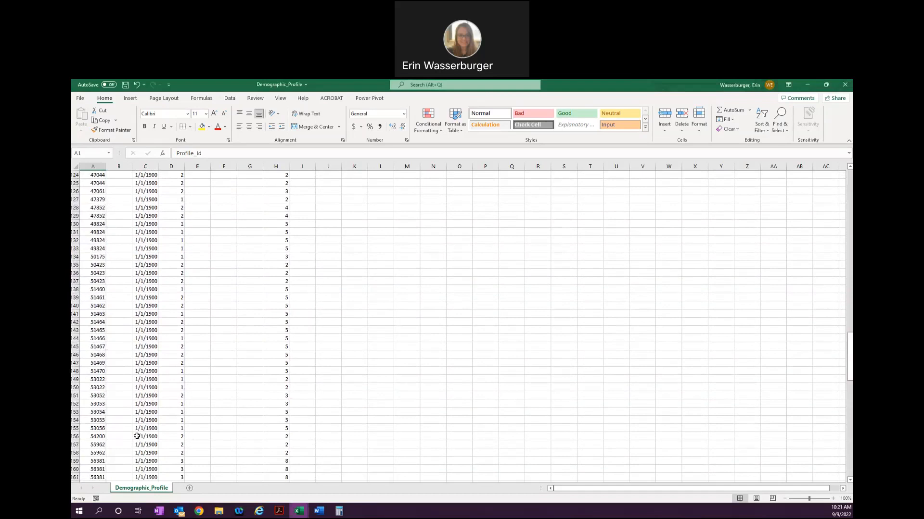
scroll(137, 436, up, 11)
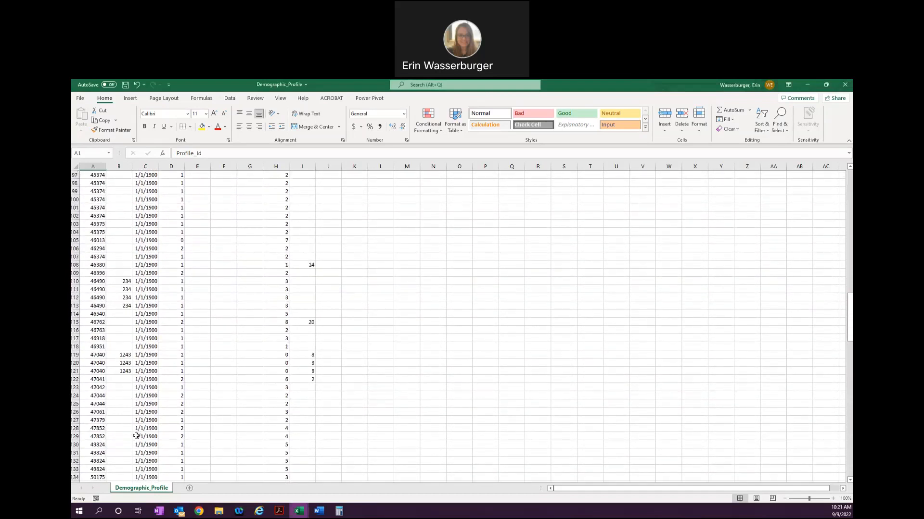
scroll(137, 435, up, 18)
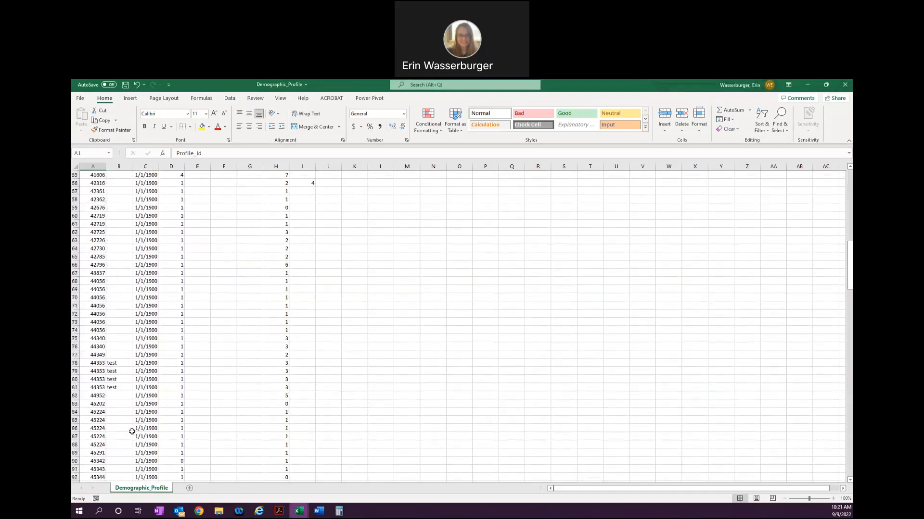
scroll(138, 424, up, 12)
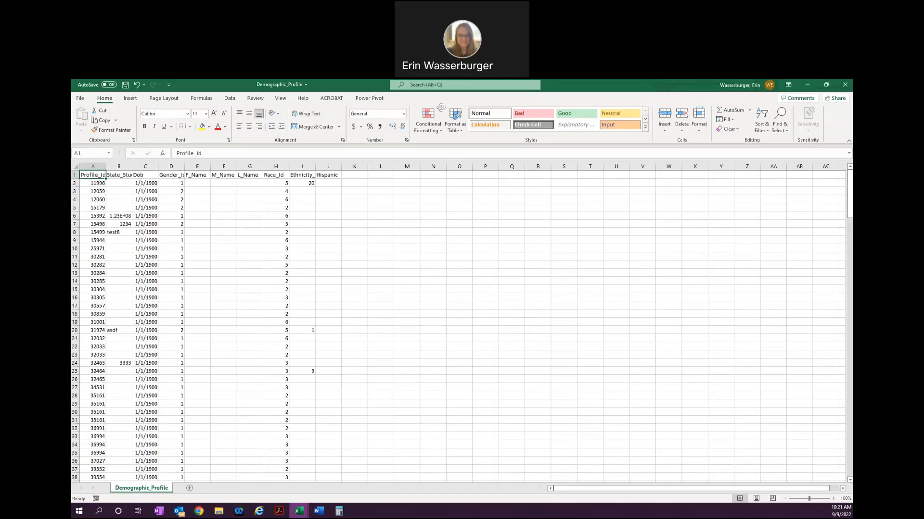
Select the repeated Profile_Id entries in cells A28 to A31 to point out one youth's duplicate records.
click(469, 161)
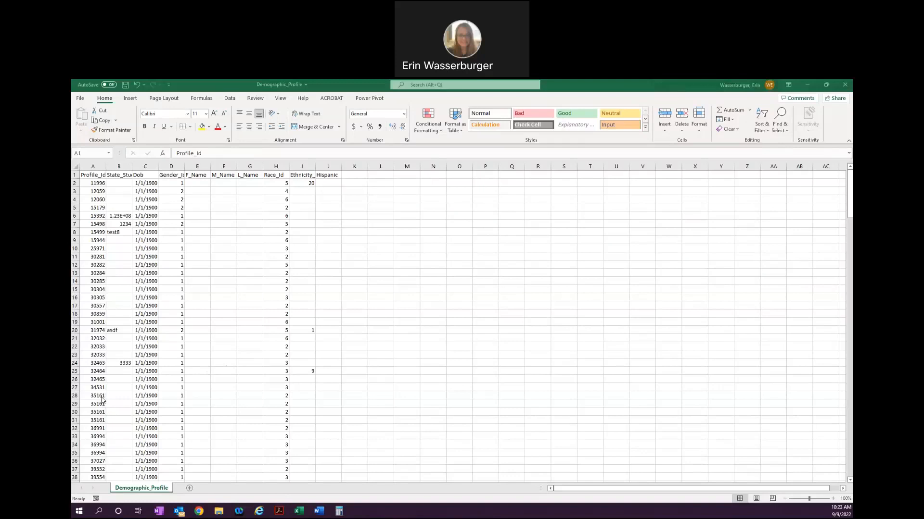
click(100, 397)
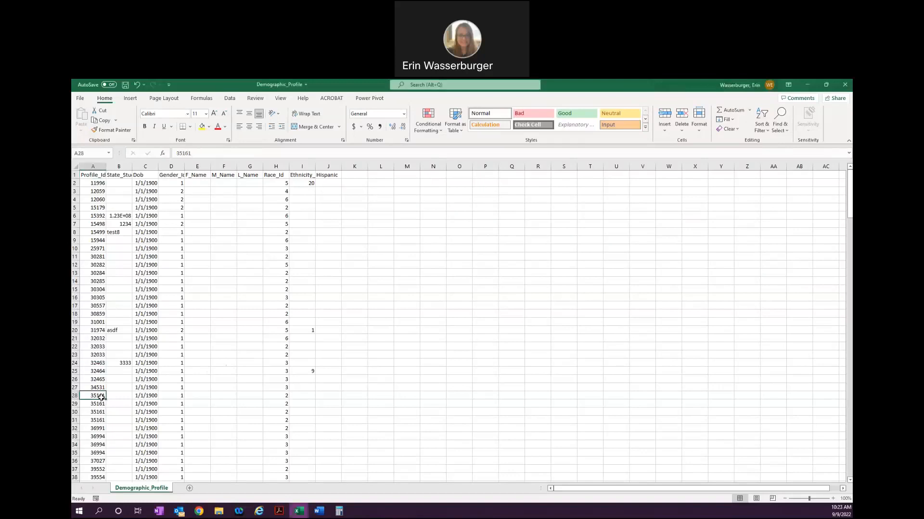
shift+click(98, 421)
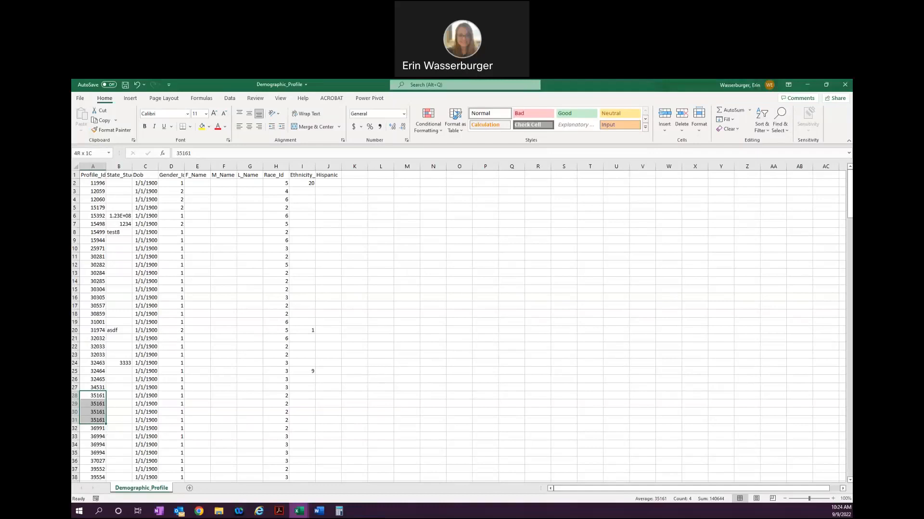
Select the Hispanic header in cell J1 and look through that column down to the last records and back for filled-in values.
click(476, 86)
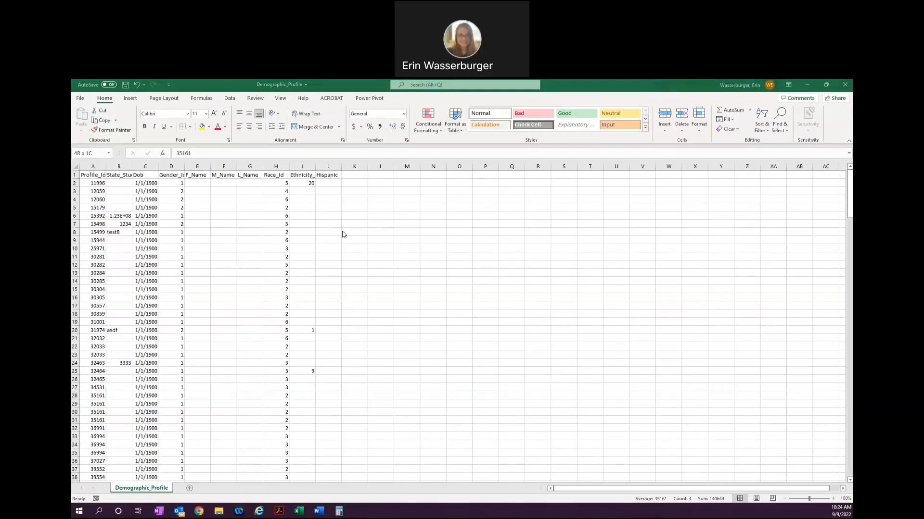
click(331, 174)
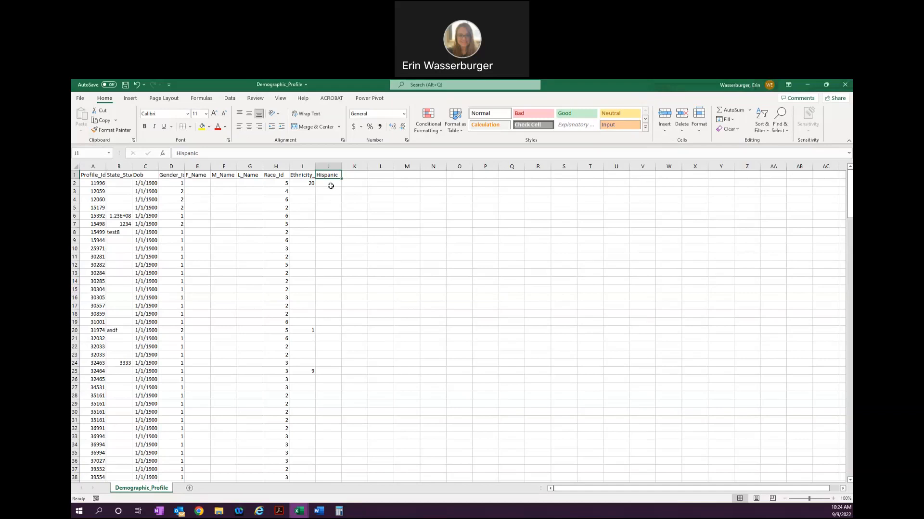
scroll(331, 219, down, 3)
scroll(331, 219, down, 20)
scroll(328, 225, down, 20)
scroll(328, 232, down, 16)
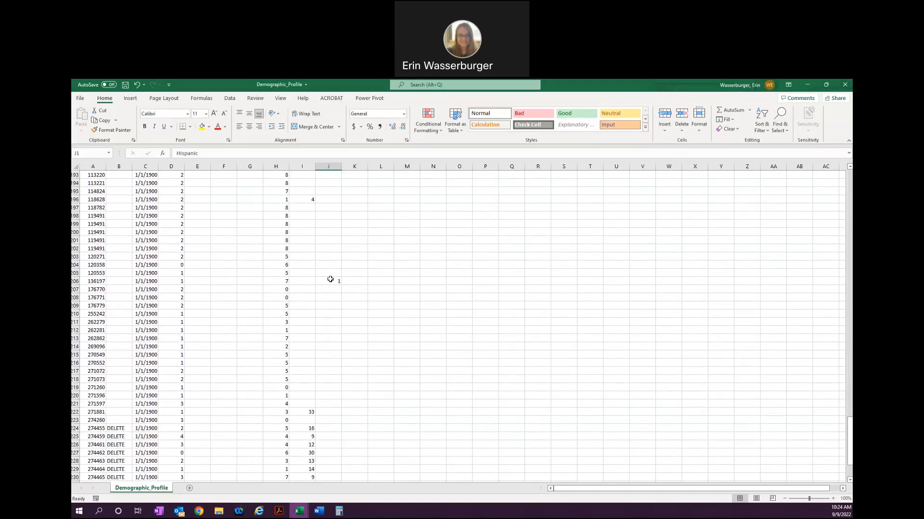
scroll(330, 279, down, 10)
scroll(329, 279, up, 10)
scroll(330, 291, up, 7)
scroll(328, 289, up, 16)
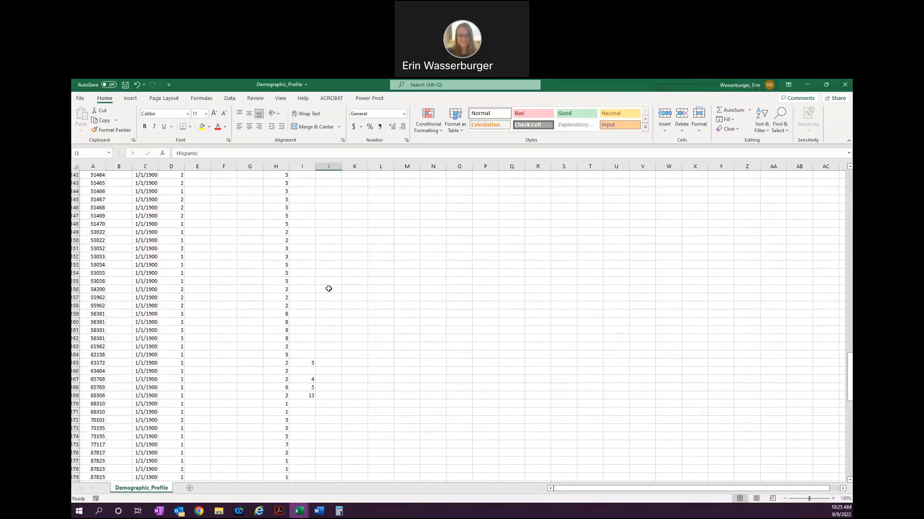
scroll(329, 287, up, 19)
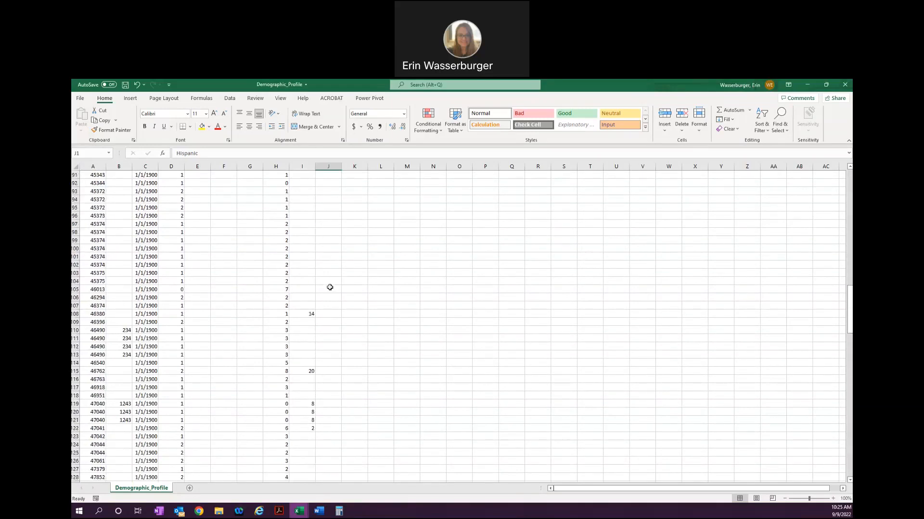
scroll(330, 288, up, 13)
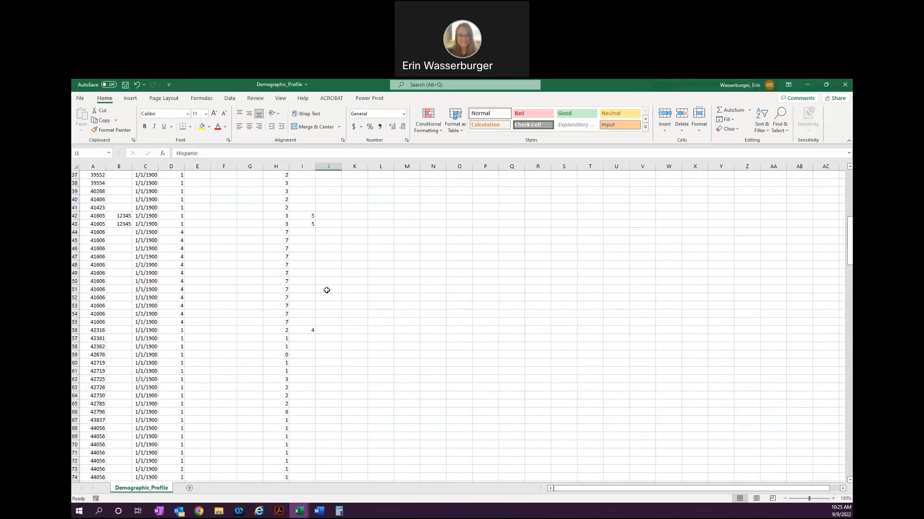
scroll(326, 291, up, 3)
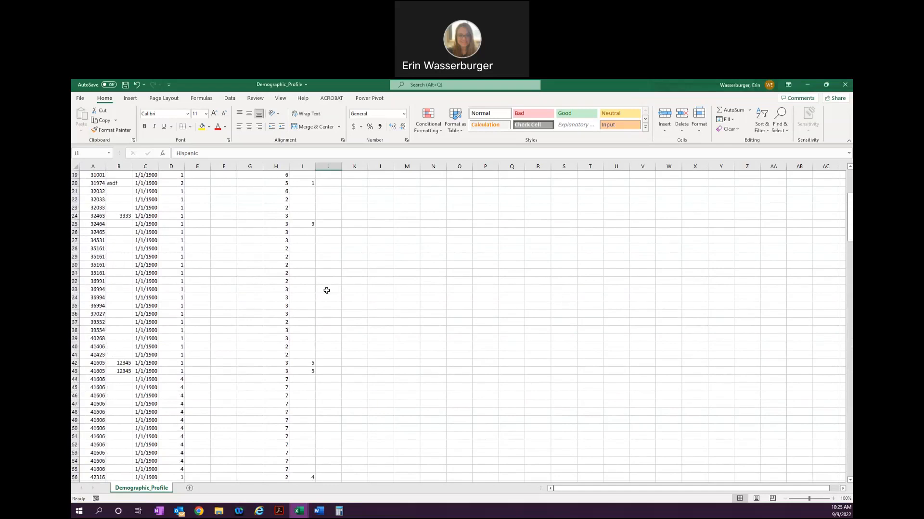
scroll(327, 291, up, 1)
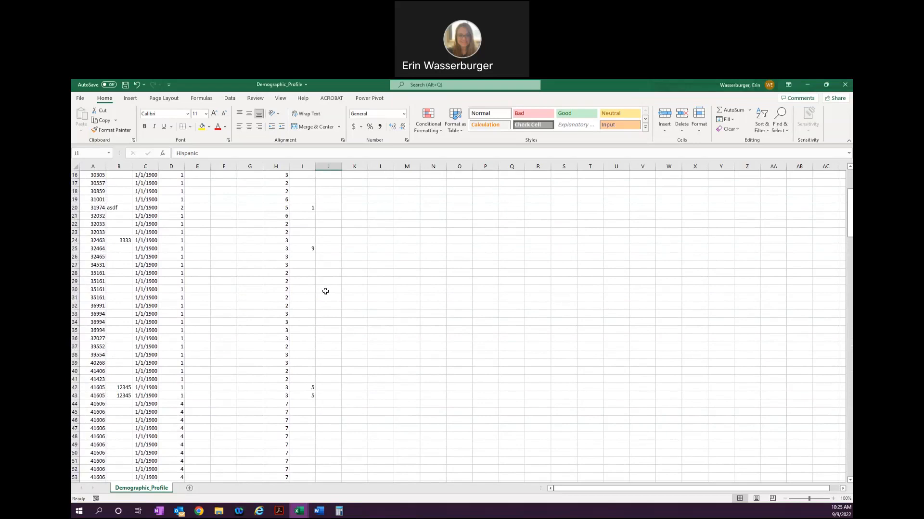
scroll(324, 293, up, 5)
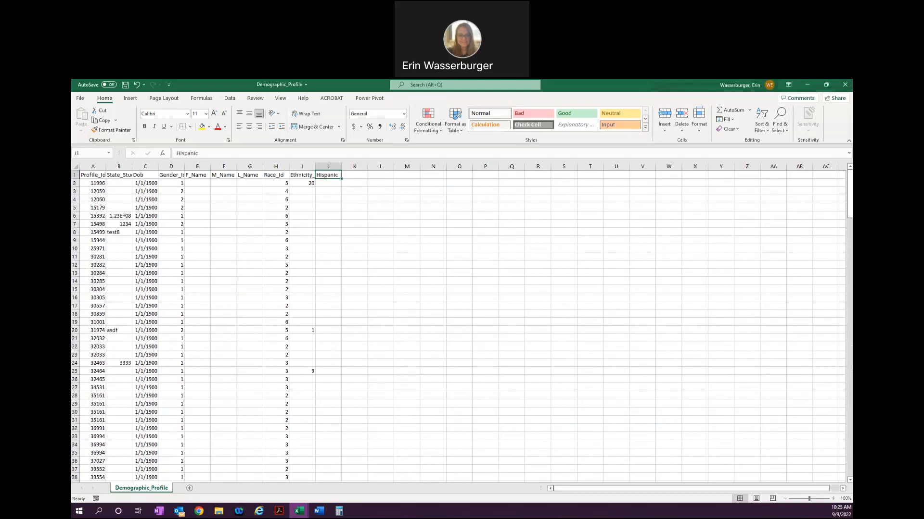
Switch to the Diversion workbook and widen the File_Num column so its entries fit.
click(299, 513)
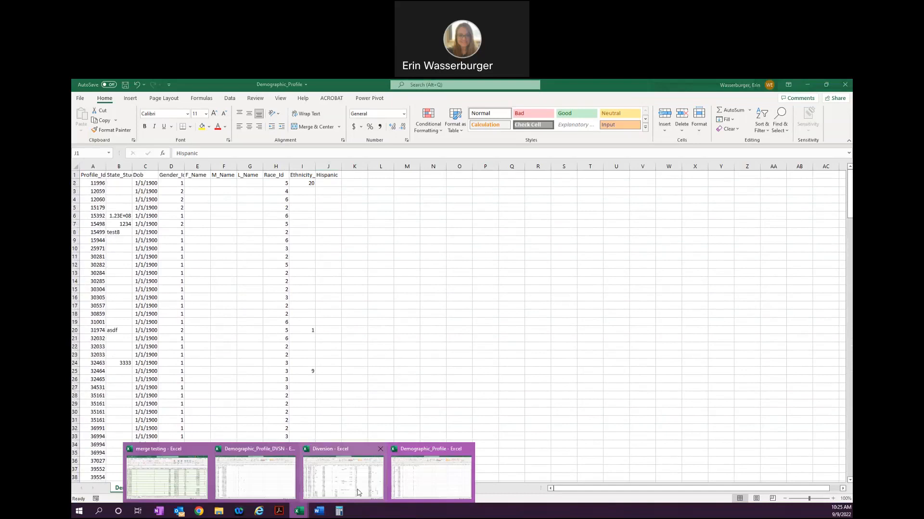
click(359, 493)
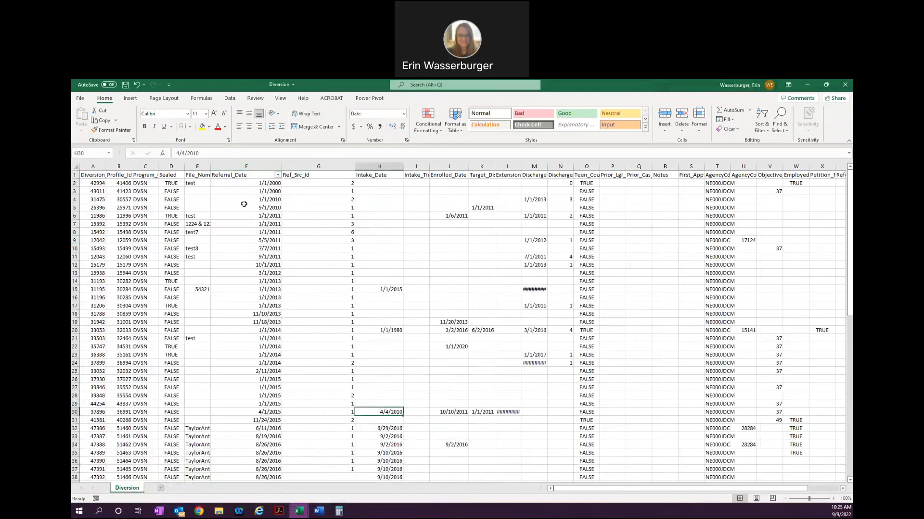
drag(210, 169, 232, 168)
Examine the Diversion columns and rows down to the last record, including the File_Num entries in E62 and E74 and the referral date in F58.
drag(628, 489, 681, 495)
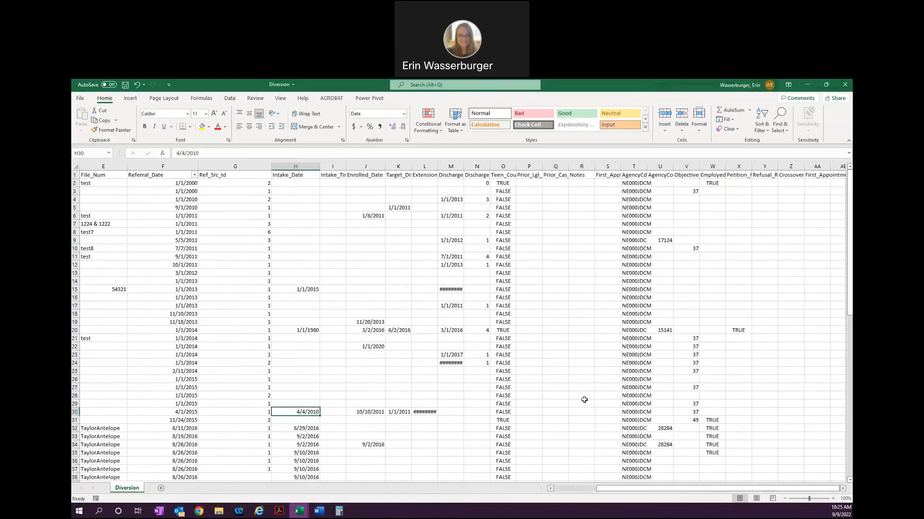
scroll(579, 399, down, 7)
scroll(580, 398, down, 4)
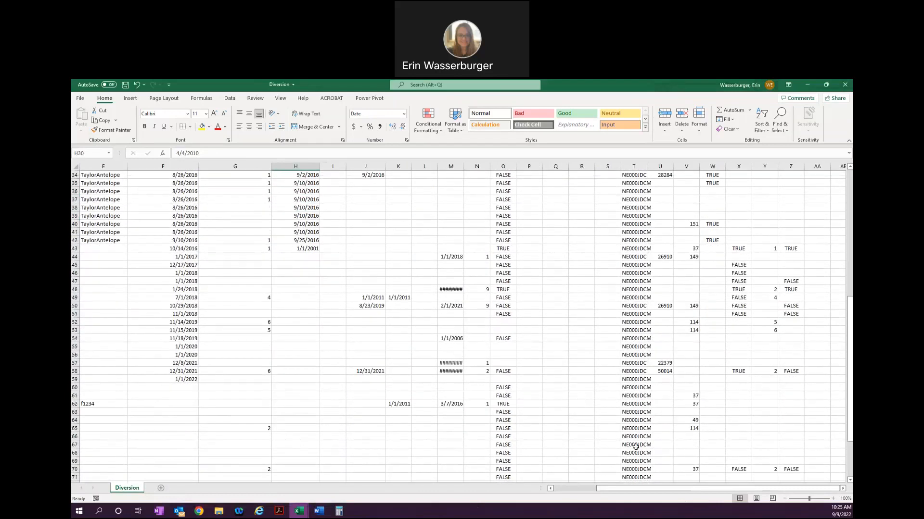
drag(625, 491, 582, 490)
scroll(228, 356, down, 2)
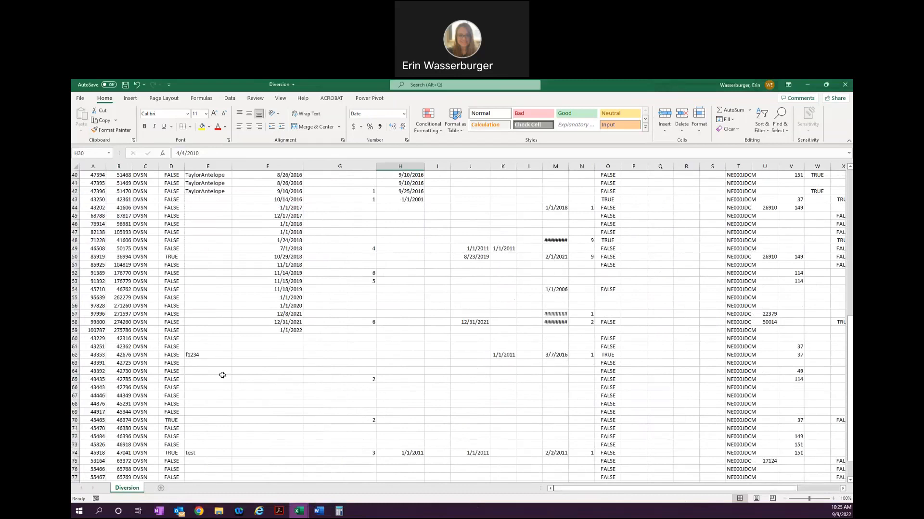
click(217, 356)
click(205, 455)
scroll(206, 453, down, 3)
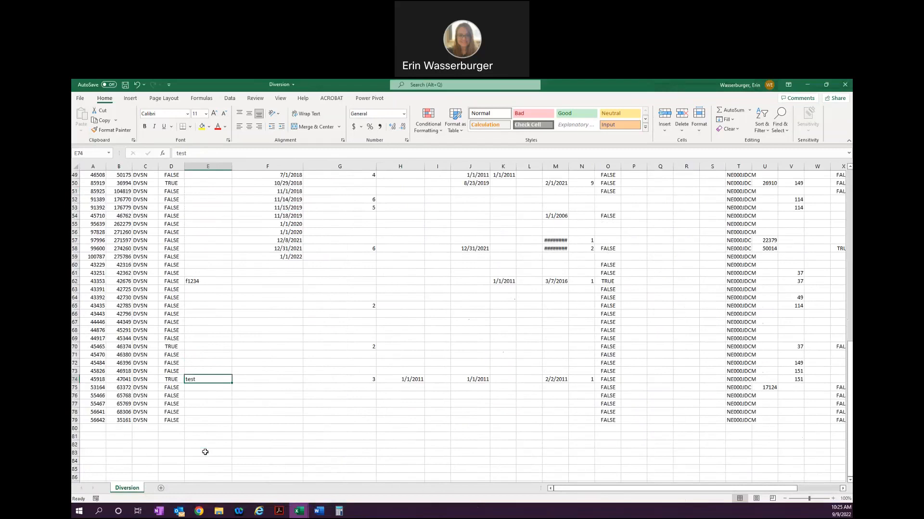
scroll(205, 452, up, 3)
click(247, 322)
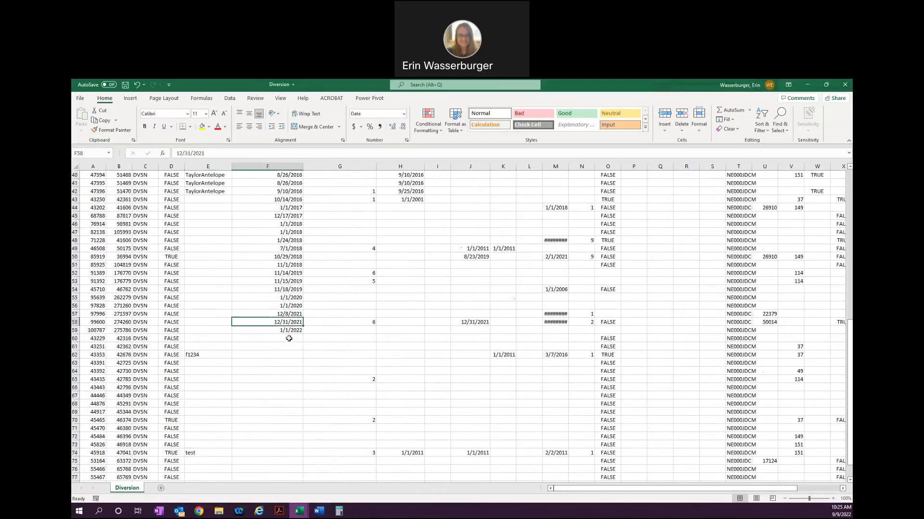
scroll(287, 334, up, 13)
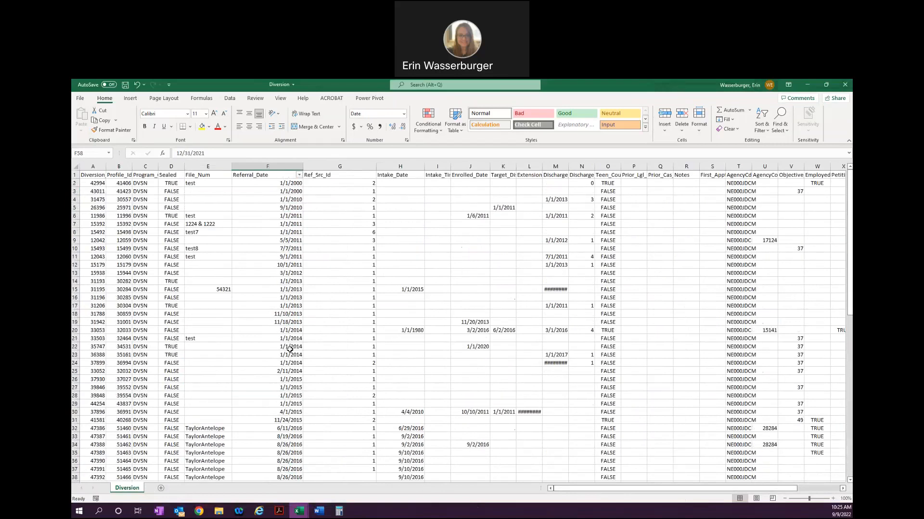